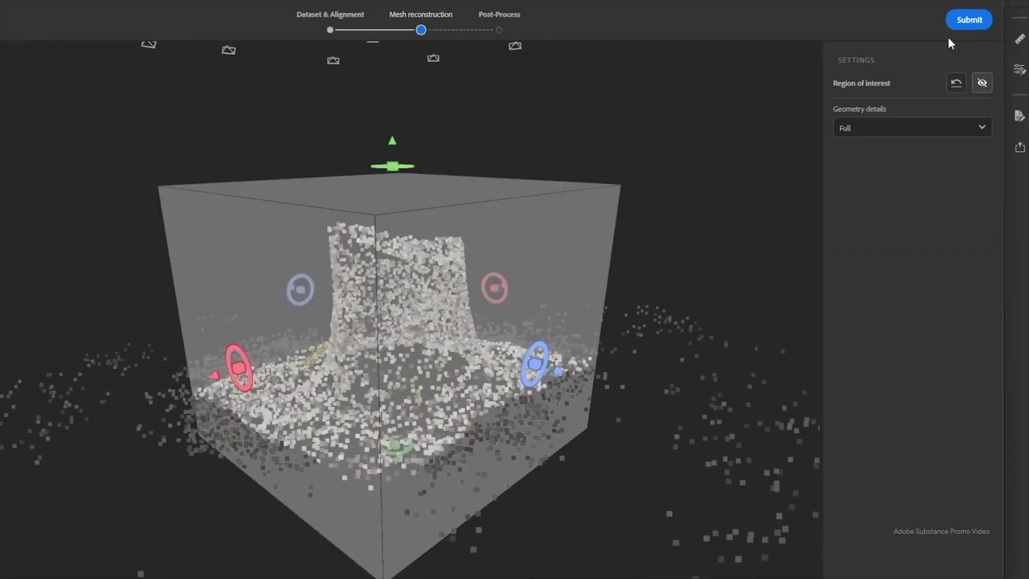
# Step: Submit the Mesh reconstruction step with Geometry details on Full to build the stump mesh
pyautogui.click(970, 20)
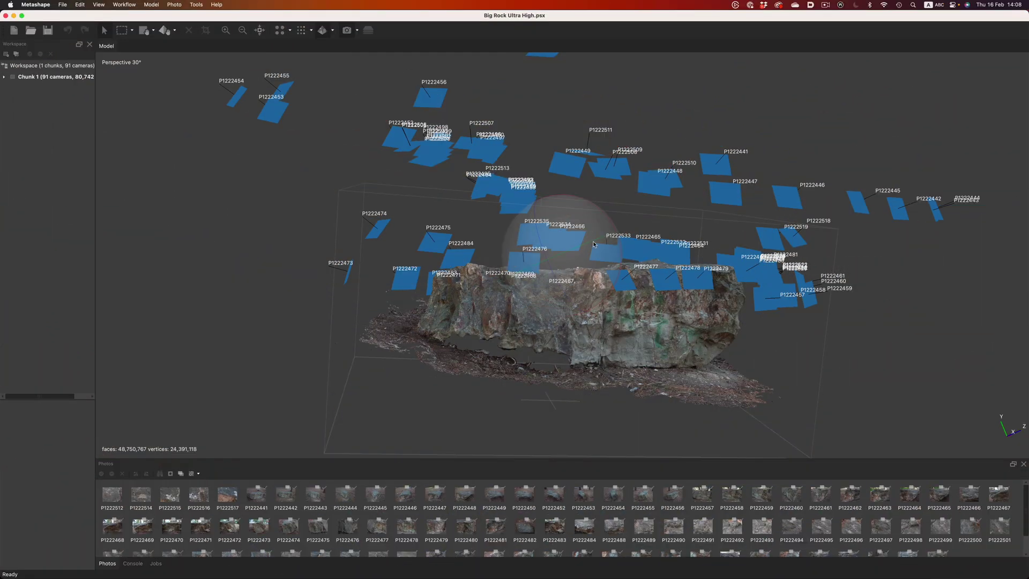
# Step: Orbit the Metashape view closer to the textured Big Rock among its camera frames
pyautogui.moveTo(594, 325); pyautogui.dragTo(615, 257)
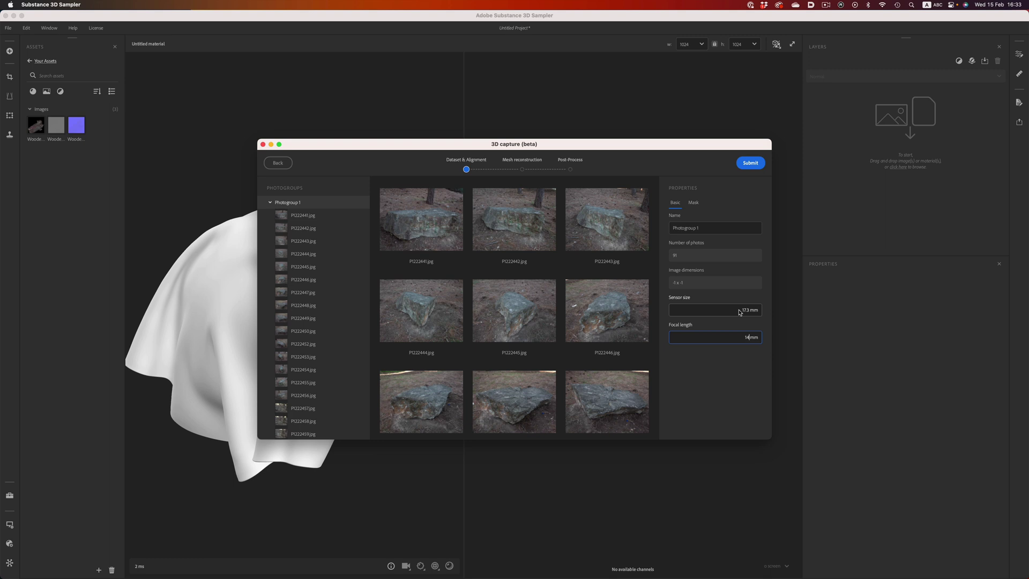
# Step: Submit the rock photo set with its 14 mm focal length to reach Alignment settings
pyautogui.click(763, 165)
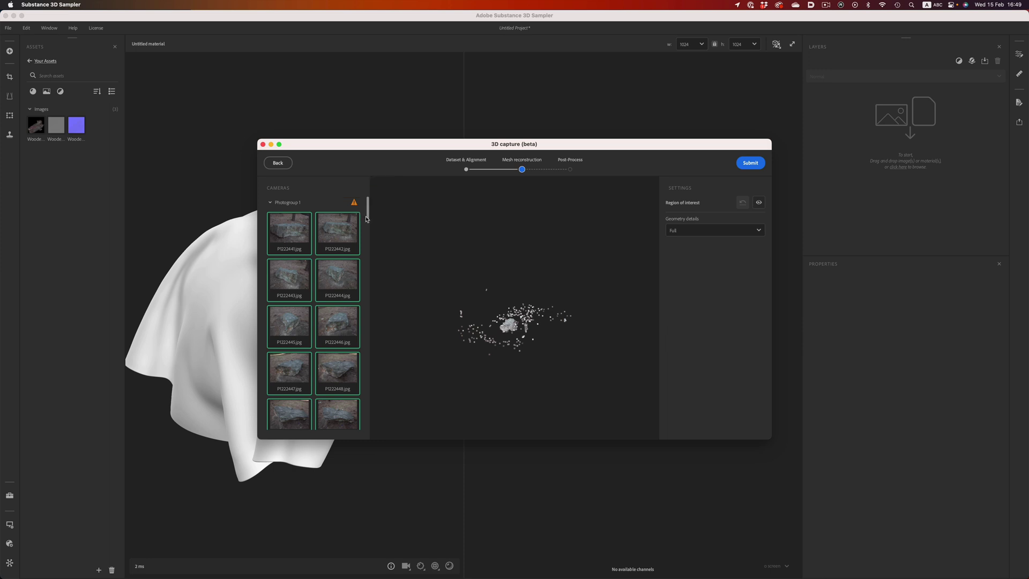
# Step: Scroll through the flagged photos in the Cameras list, then submit to start mesh processing
pyautogui.scroll(-6, 369, 232)
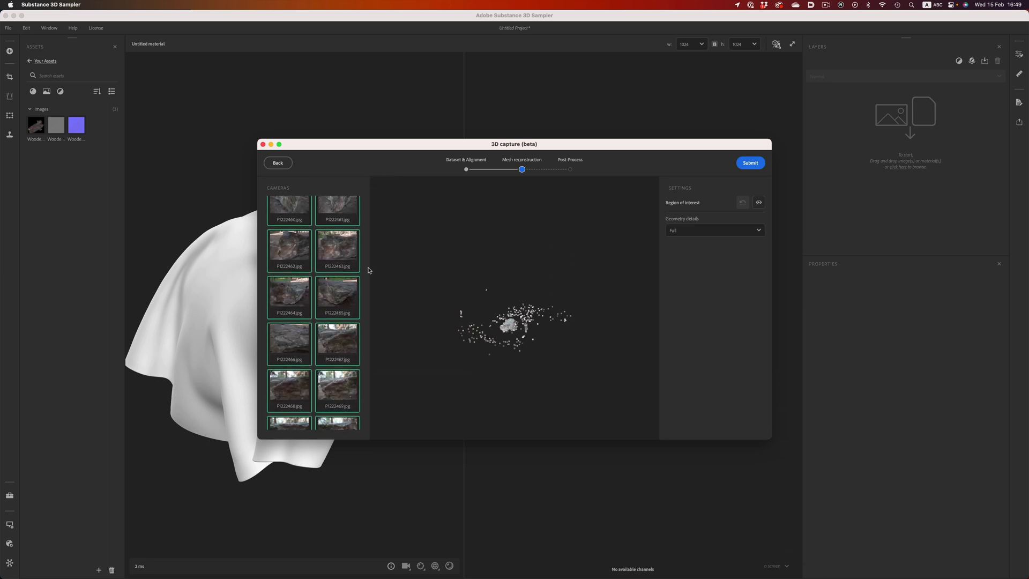
pyautogui.scroll(-7, 369, 291)
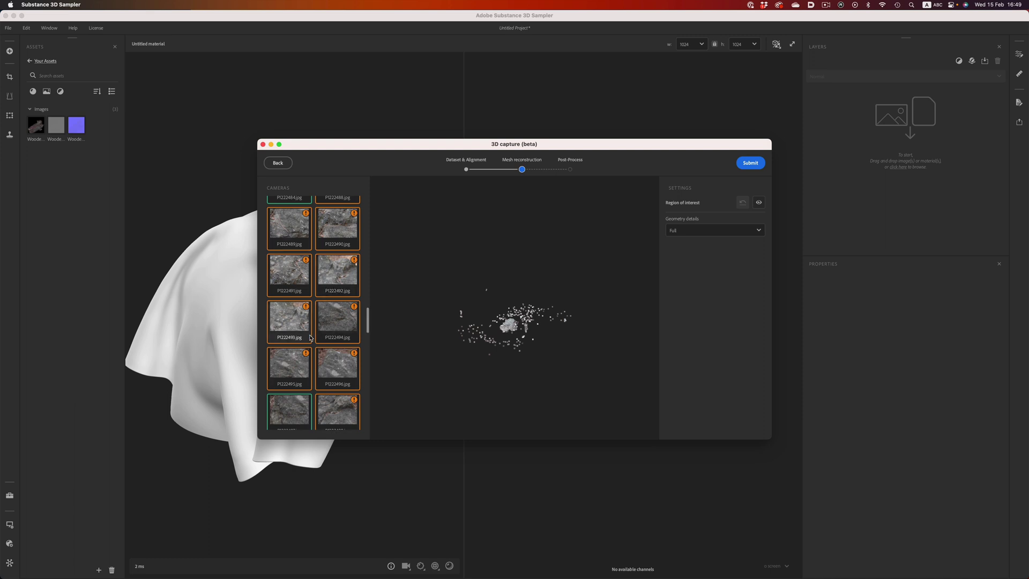
pyautogui.scroll(-5, 368, 327)
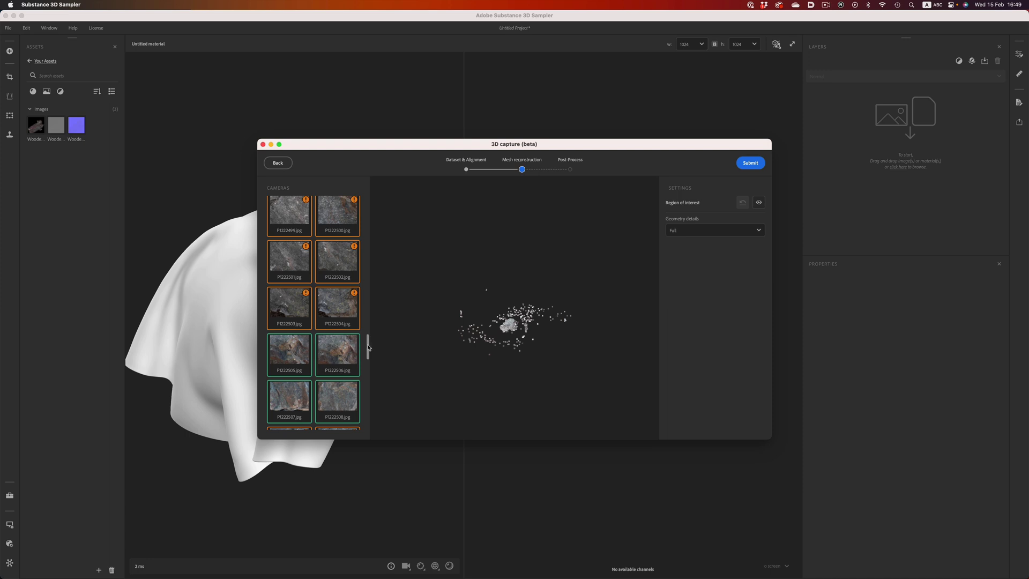
pyautogui.scroll(-5, 368, 347)
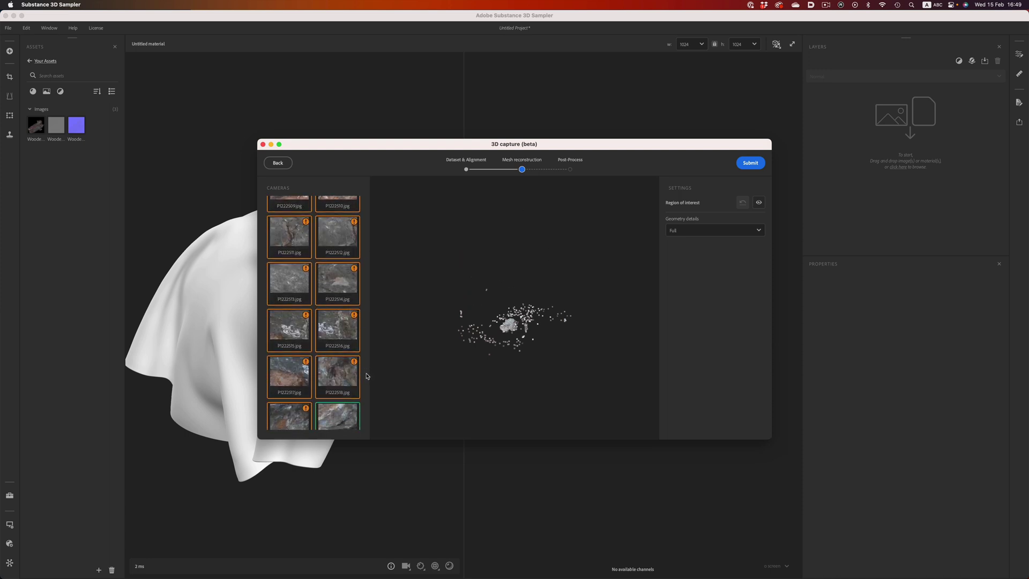
pyautogui.scroll(-6, 368, 378)
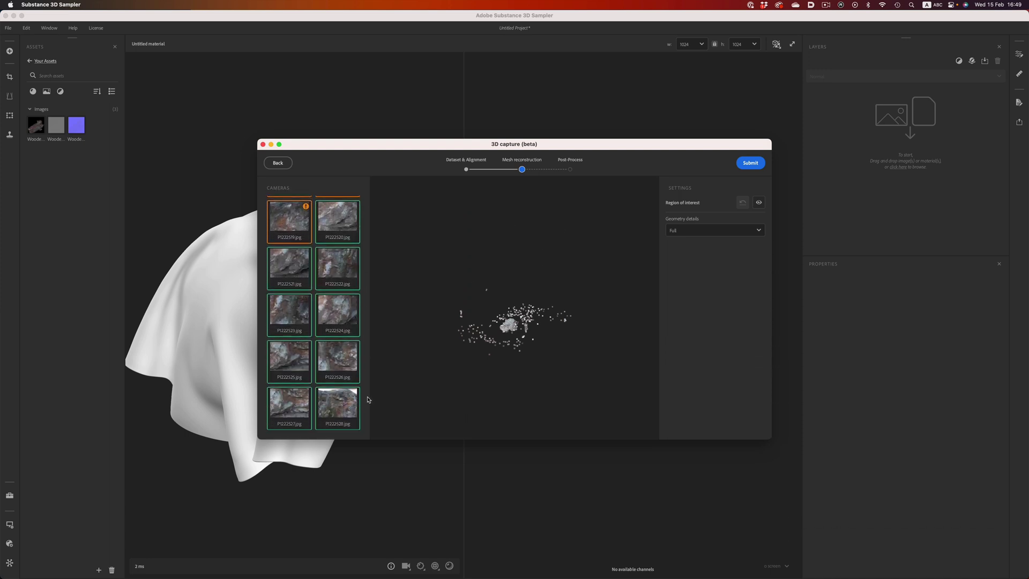
pyautogui.scroll(-3, 368, 409)
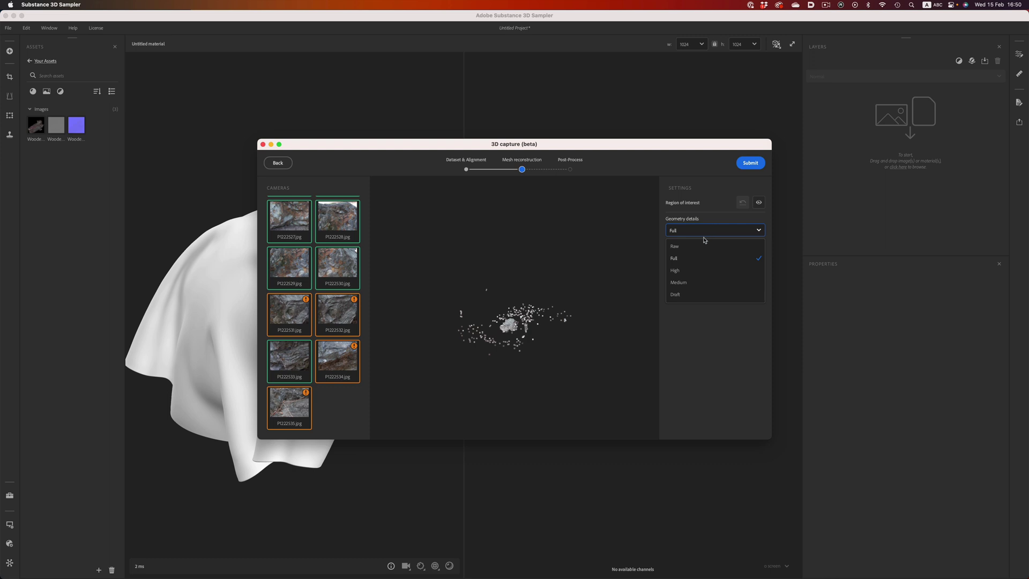
pyautogui.click(754, 163)
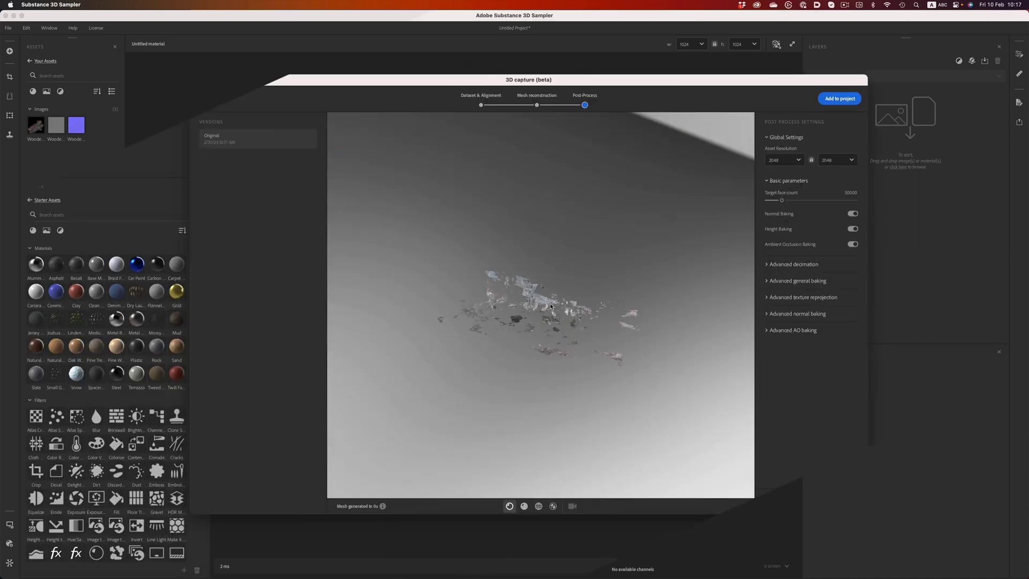
# Step: Orbit the mesh preview to view the scattered rock fragments from low, top-down and horizon angles
pyautogui.moveTo(515, 261); pyautogui.dragTo(669, 203)
pyautogui.moveTo(487, 313); pyautogui.dragTo(666, 282)
pyautogui.moveTo(554, 346); pyautogui.dragTo(283, 236)
pyautogui.moveTo(480, 310); pyautogui.dragTo(352, 368)
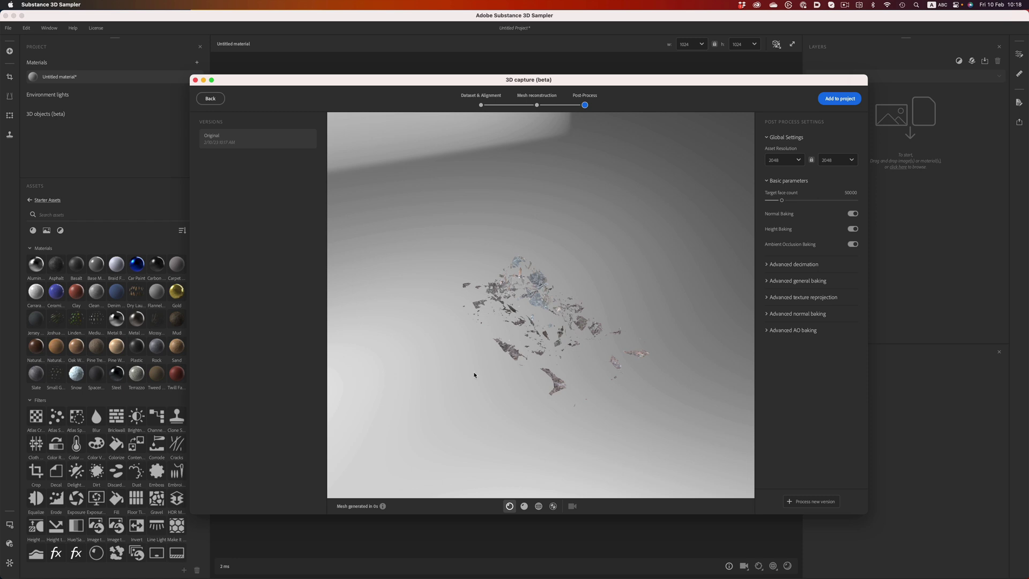
pyautogui.moveTo(542, 297); pyautogui.dragTo(697, 252)
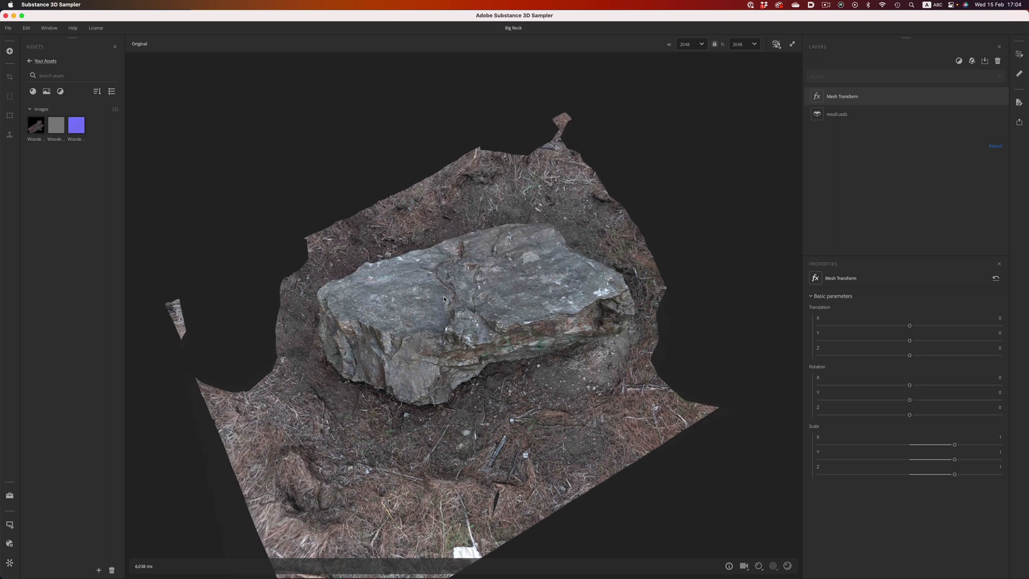
# Step: Orbit the textured Big Rock in Sampler, then the untextured rock mesh in Cinema 4D
pyautogui.moveTo(422, 206); pyautogui.dragTo(207, 107)
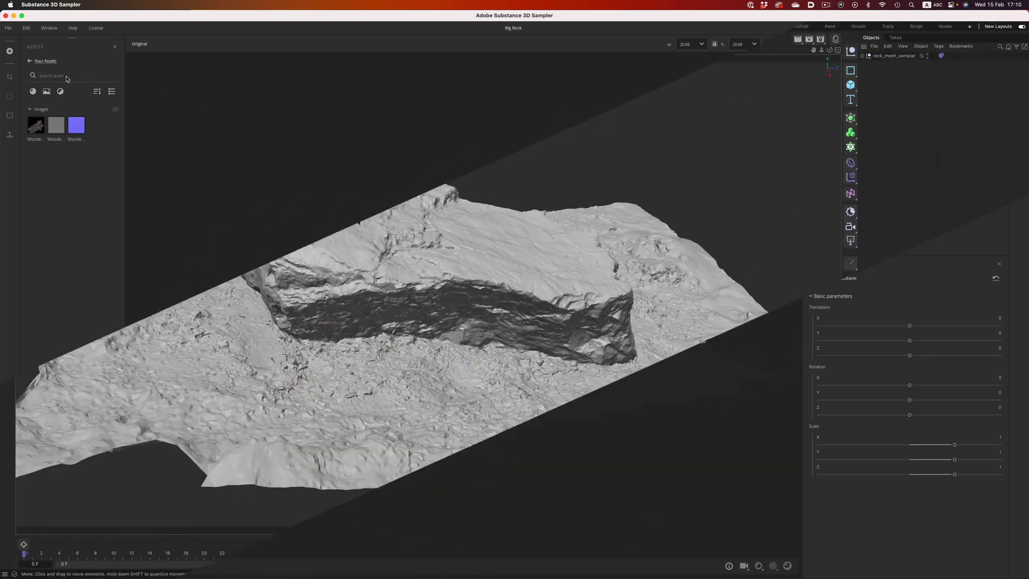
pyautogui.keyDown('alt'); pyautogui.moveTo(386, 230); pyautogui.dragTo(396, 260); pyautogui.keyUp('alt')
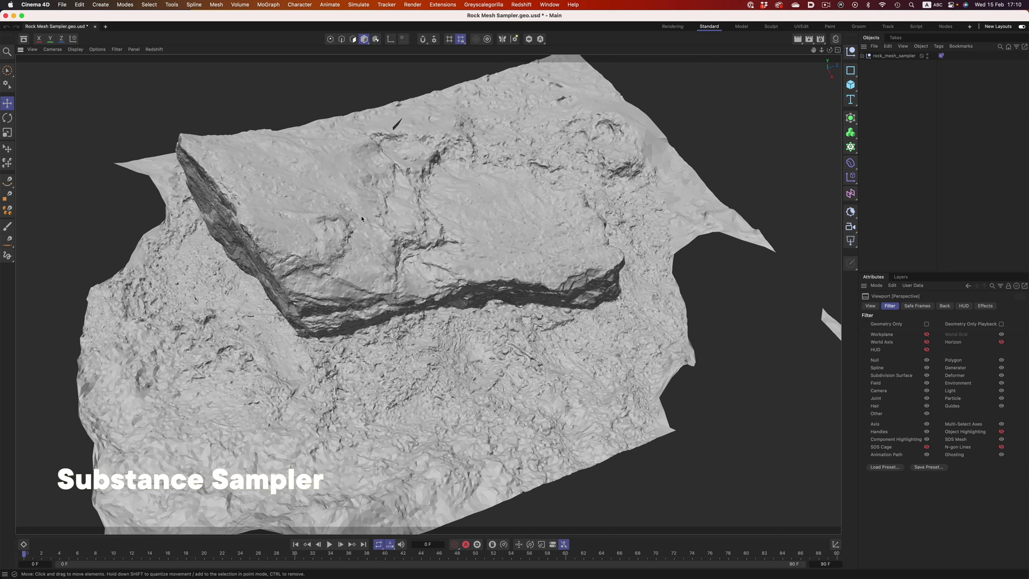
# Step: Orbit around rock_mesh_sampler from low side, close-up, top and higher angled views
pyautogui.keyDown('alt'); pyautogui.moveTo(362, 218); pyautogui.dragTo(471, 226); pyautogui.keyUp('alt')
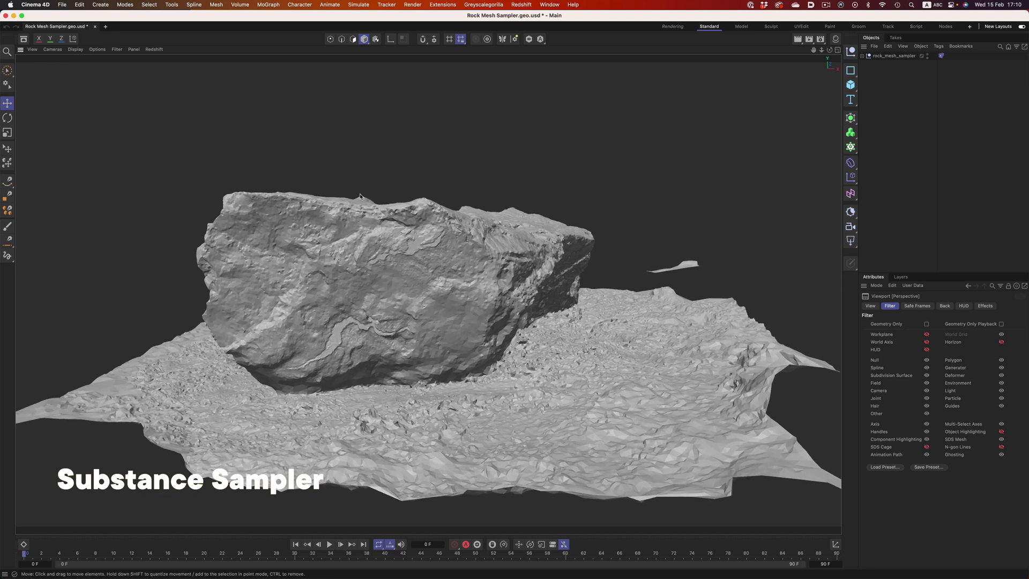
pyautogui.keyDown('alt'); pyautogui.moveTo(360, 196); pyautogui.dragTo(461, 219); pyautogui.keyUp('alt')
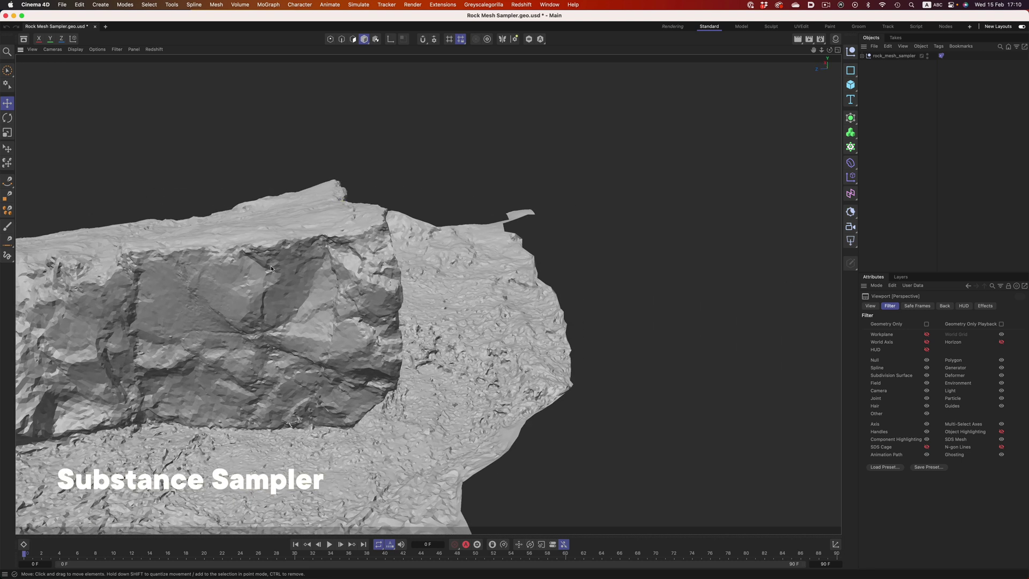
pyautogui.keyDown('alt'); pyautogui.moveTo(271, 268); pyautogui.dragTo(552, 226); pyautogui.keyUp('alt')
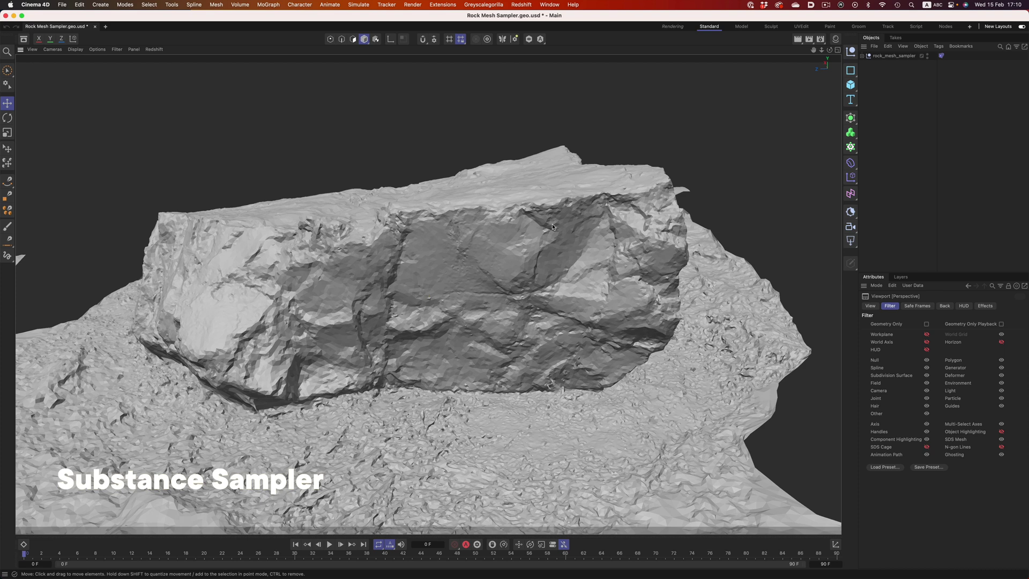
pyautogui.keyDown('alt'); pyautogui.moveTo(377, 204); pyautogui.dragTo(423, 227); pyautogui.keyUp('alt')
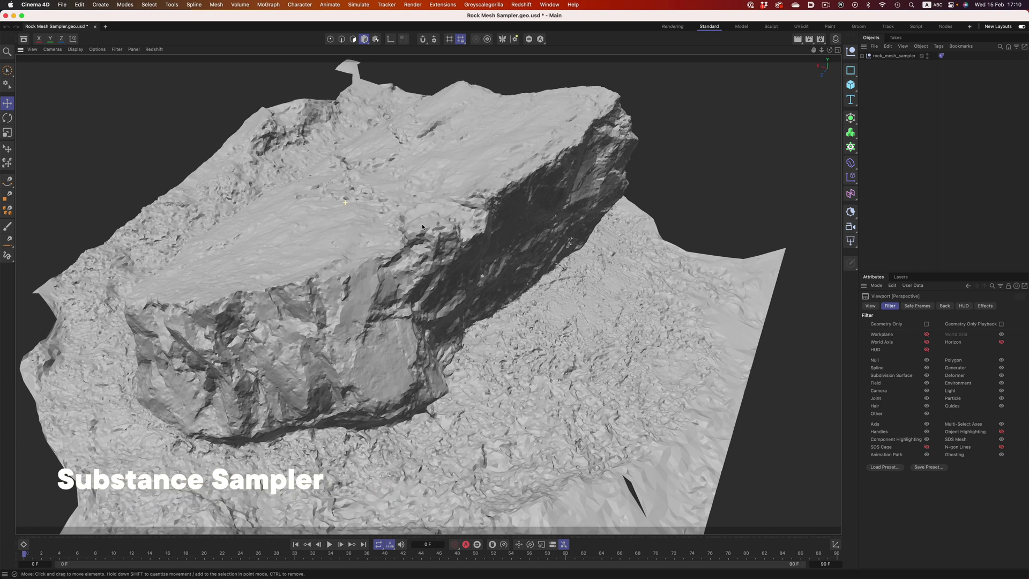
pyautogui.keyDown('alt'); pyautogui.moveTo(282, 271); pyautogui.dragTo(540, 205); pyautogui.keyUp('alt')
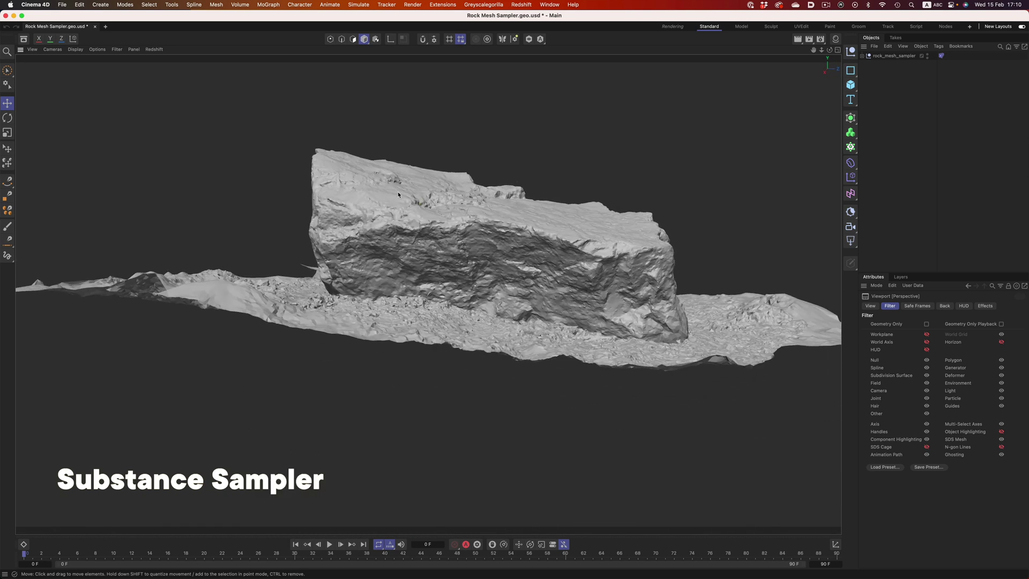
pyautogui.keyDown('alt'); pyautogui.moveTo(397, 192); pyautogui.dragTo(501, 213); pyautogui.keyUp('alt')
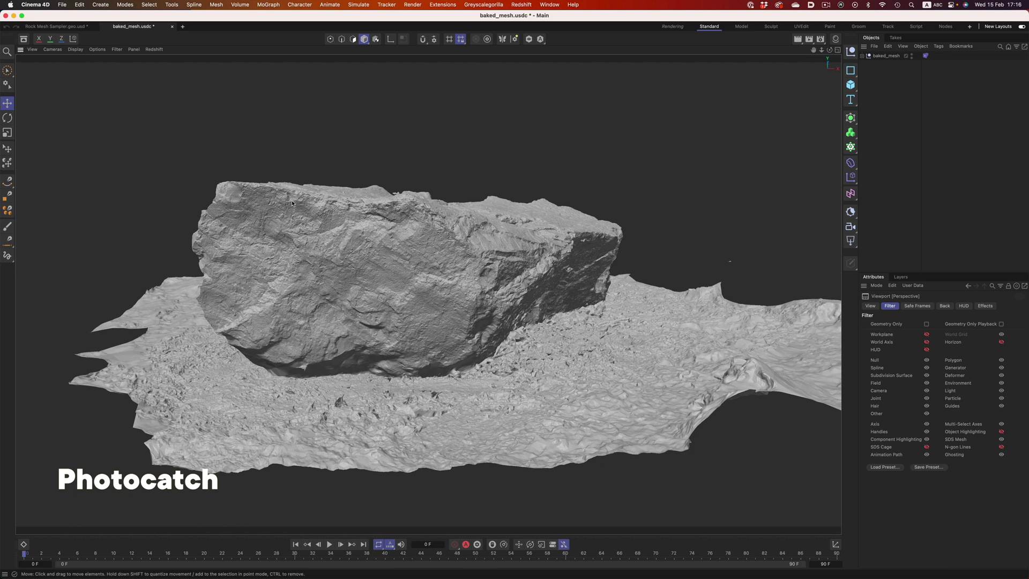
# Step: Orbit the Photocatch rock mesh to show its left end, top, ground hole and long side
pyautogui.keyDown('alt'); pyautogui.moveTo(291, 202); pyautogui.dragTo(241, 200); pyautogui.keyUp('alt')
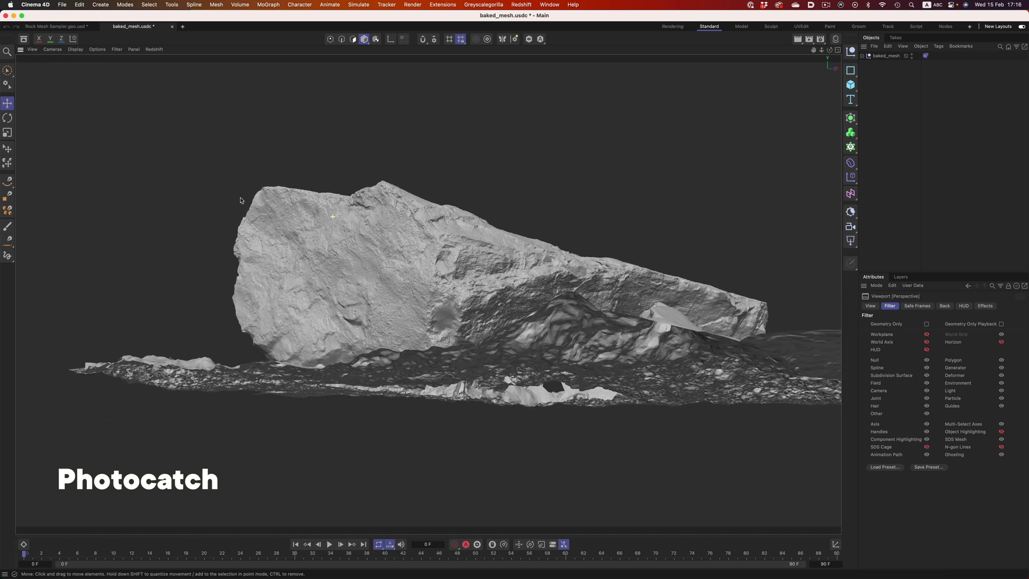
pyautogui.keyDown('alt'); pyautogui.moveTo(354, 204); pyautogui.dragTo(350, 256); pyautogui.keyUp('alt')
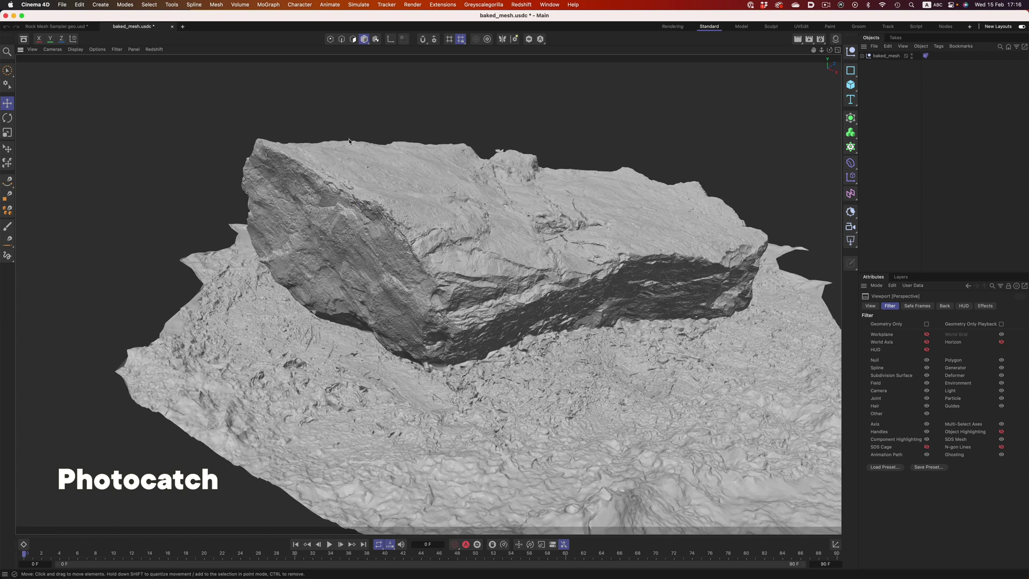
pyautogui.keyDown('alt'); pyautogui.moveTo(363, 146); pyautogui.dragTo(528, 138); pyautogui.keyUp('alt')
pyautogui.keyDown('alt'); pyautogui.moveTo(251, 207); pyautogui.dragTo(501, 207); pyautogui.keyUp('alt')
pyautogui.keyDown('alt'); pyautogui.moveTo(401, 212); pyautogui.dragTo(447, 219); pyautogui.keyUp('alt')
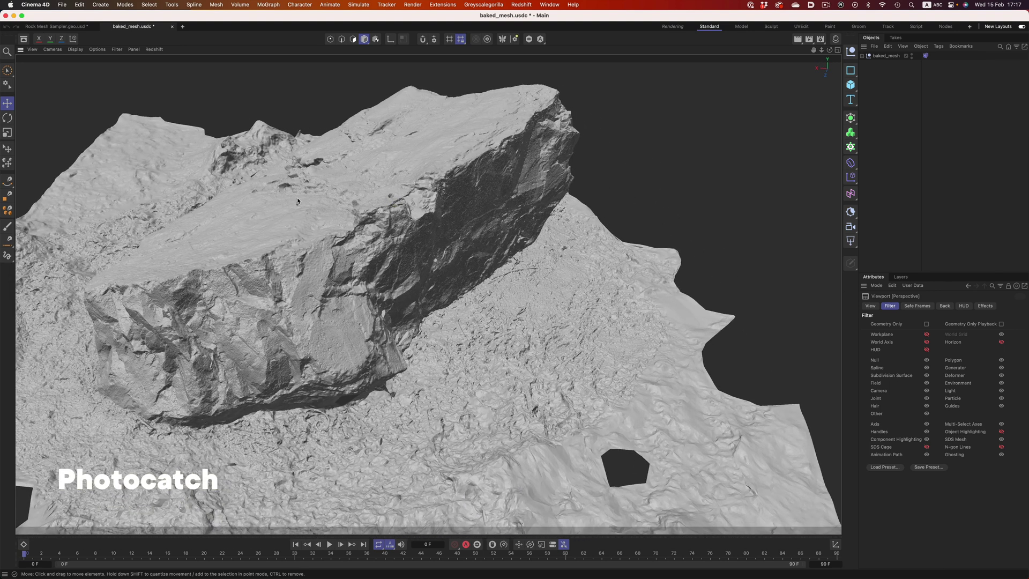
pyautogui.keyDown('alt'); pyautogui.moveTo(296, 201); pyautogui.dragTo(455, 183); pyautogui.keyUp('alt')
pyautogui.keyDown('alt'); pyautogui.moveTo(297, 227); pyautogui.dragTo(365, 225); pyautogui.keyUp('alt')
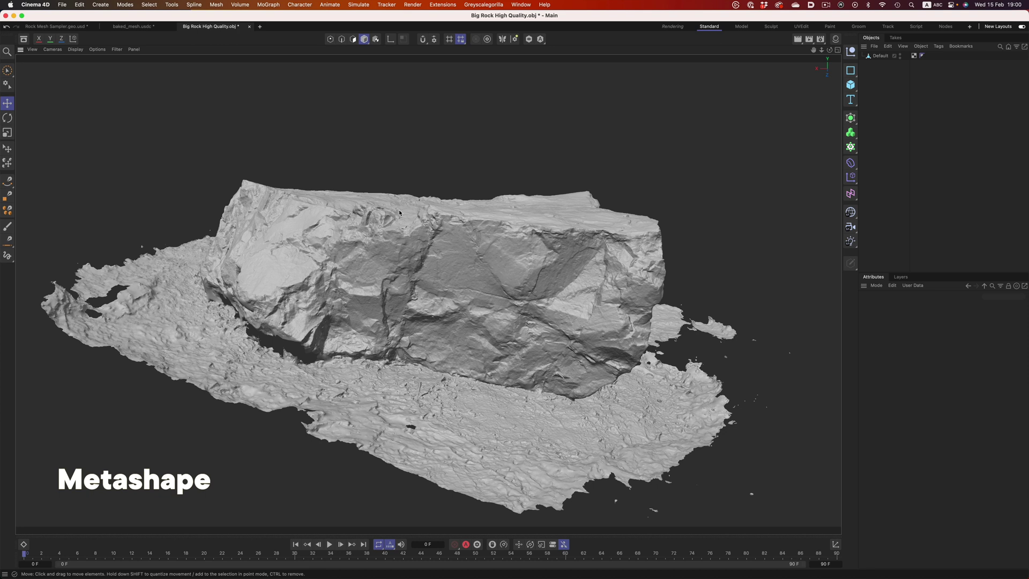
# Step: Orbit and dolly around Big Rock High Quality.obj, viewing from above and oblique side angles
pyautogui.keyDown('alt'); pyautogui.moveTo(399, 213); pyautogui.dragTo(539, 216); pyautogui.keyUp('alt')
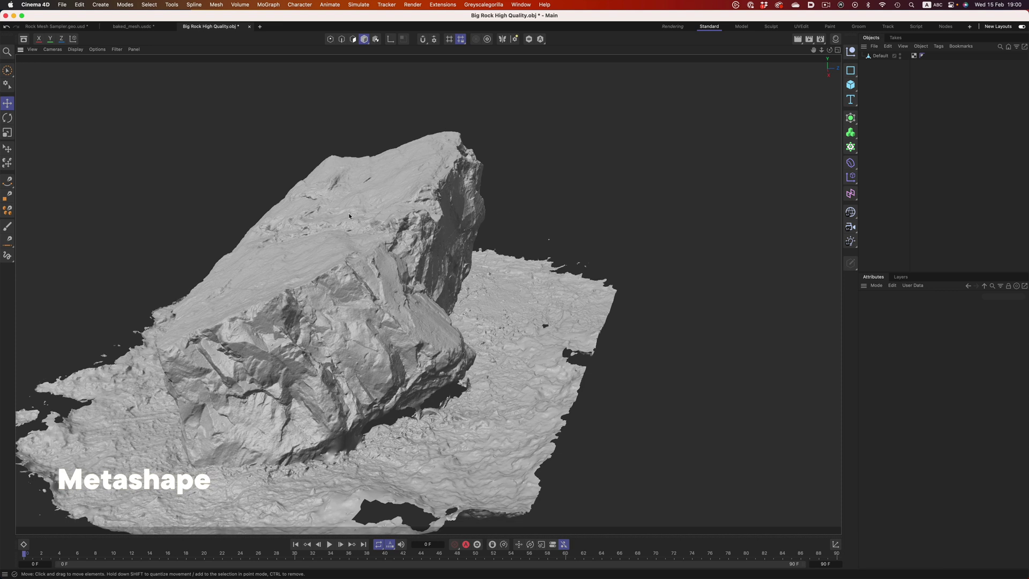
pyautogui.keyDown('alt'); pyautogui.moveTo(346, 218); pyautogui.dragTo(550, 194); pyautogui.keyUp('alt')
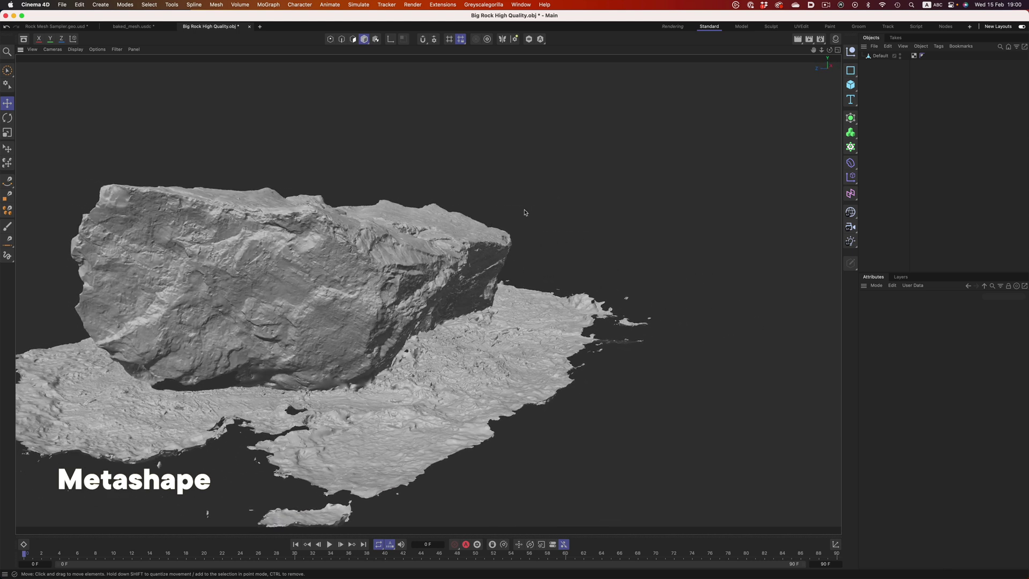
pyautogui.keyDown('alt'); pyautogui.moveTo(428, 221); pyautogui.dragTo(377, 255); pyautogui.keyUp('alt')
pyautogui.keyDown('alt'); pyautogui.moveTo(377, 255); pyautogui.dragTo(518, 268, button='right'); pyautogui.keyUp('alt')
pyautogui.keyDown('alt'); pyautogui.moveTo(518, 268); pyautogui.dragTo(520, 223); pyautogui.keyUp('alt')
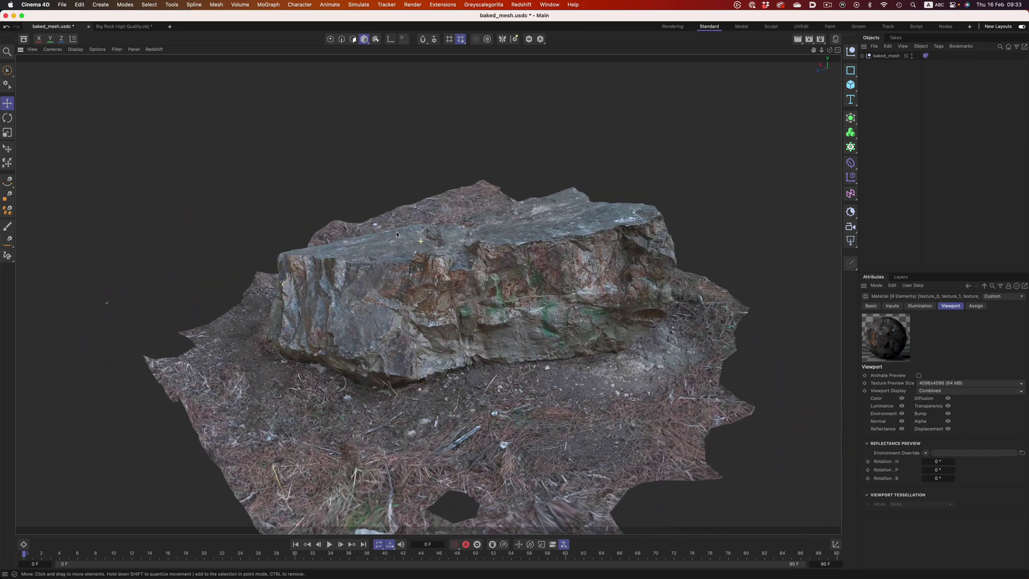
# Step: Compare scene Information counts of the Photocatch rock and Big Rock High Quality.obj (12,522,393 polygons)
pyautogui.hotkey('ctrl', 'i')
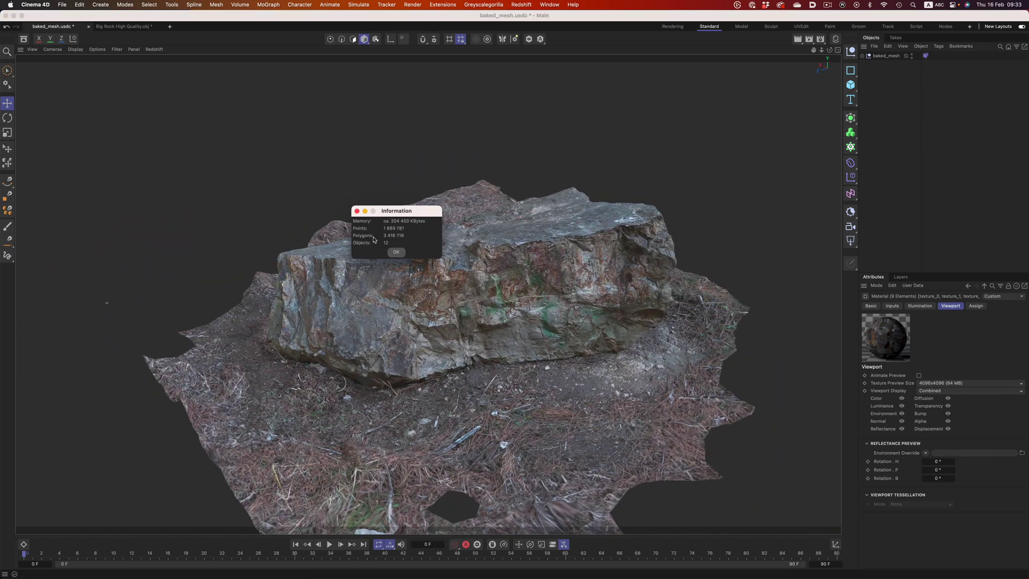
pyautogui.click(396, 253)
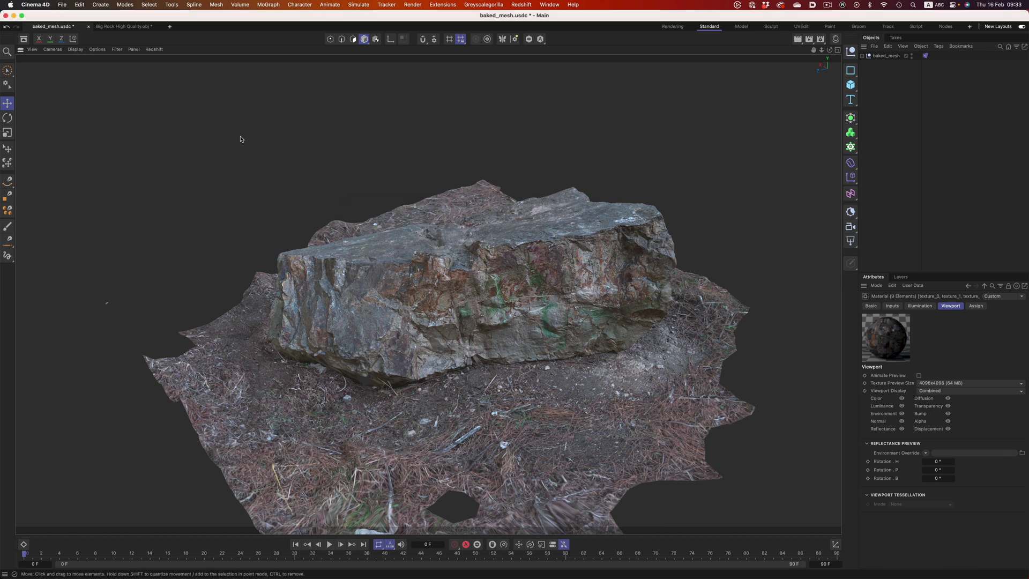
pyautogui.click(128, 27)
pyautogui.keyDown('alt'); pyautogui.moveTo(375, 224); pyautogui.dragTo(193, 268); pyautogui.keyUp('alt')
pyautogui.hotkey('ctrl', 'i')
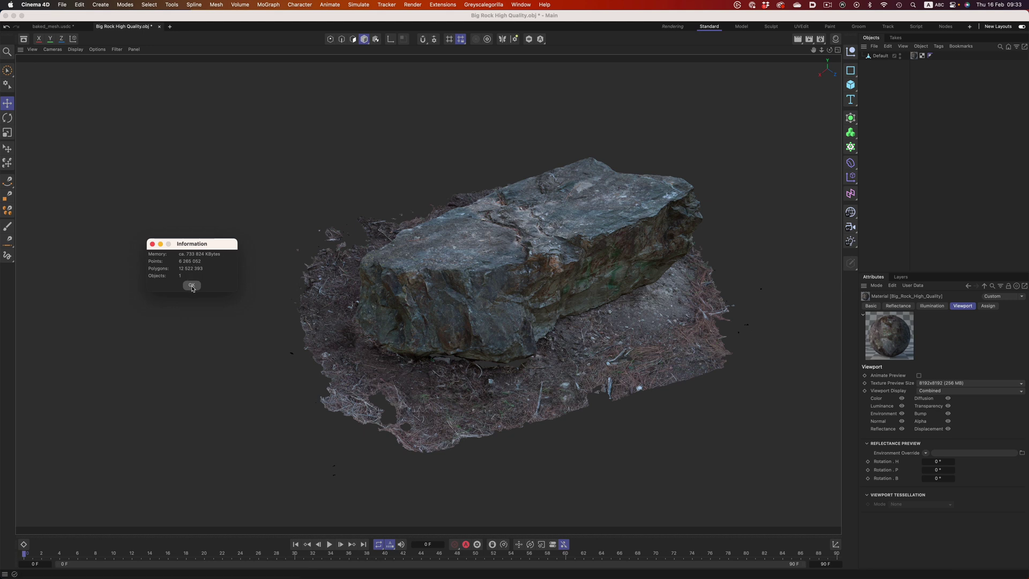
pyautogui.click(192, 285)
pyautogui.scroll(6, 550, 254)
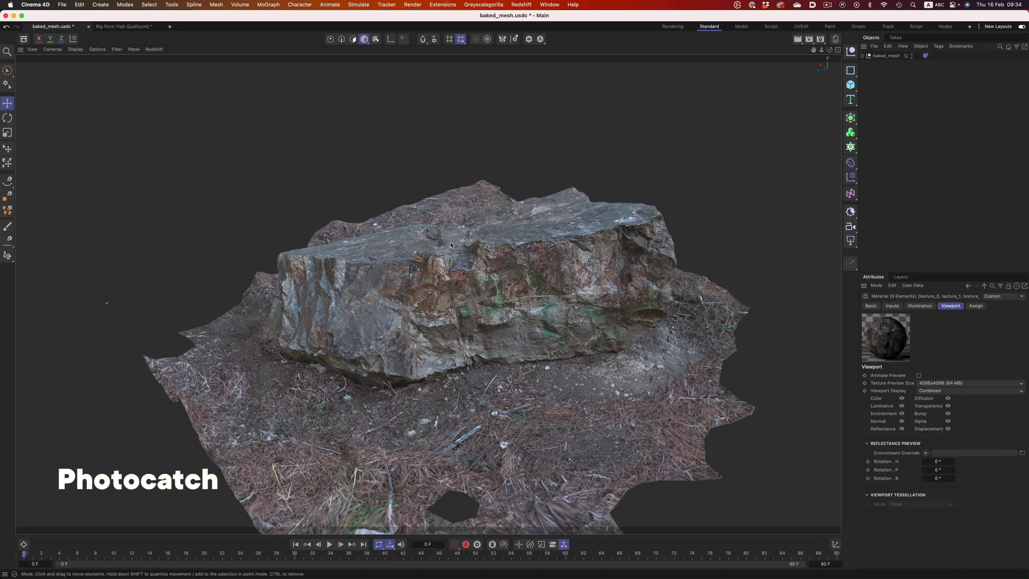
# Step: Orbit the textured Photocatch rock to a low side view, then across its long top face
pyautogui.keyDown('alt'); pyautogui.moveTo(450, 245); pyautogui.dragTo(608, 250); pyautogui.keyUp('alt')
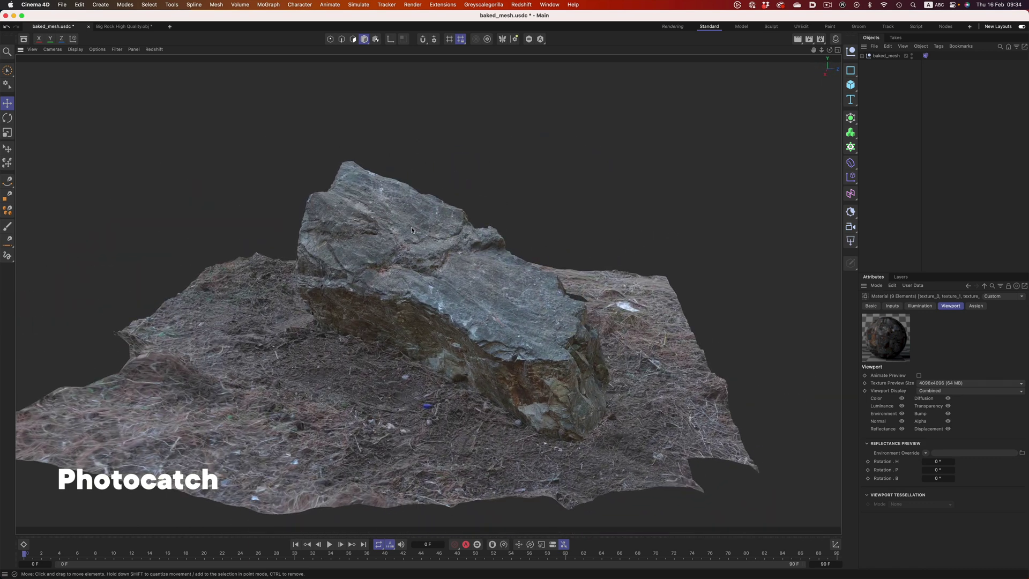
pyautogui.keyDown('alt'); pyautogui.moveTo(412, 230); pyautogui.dragTo(214, 250); pyautogui.keyUp('alt')
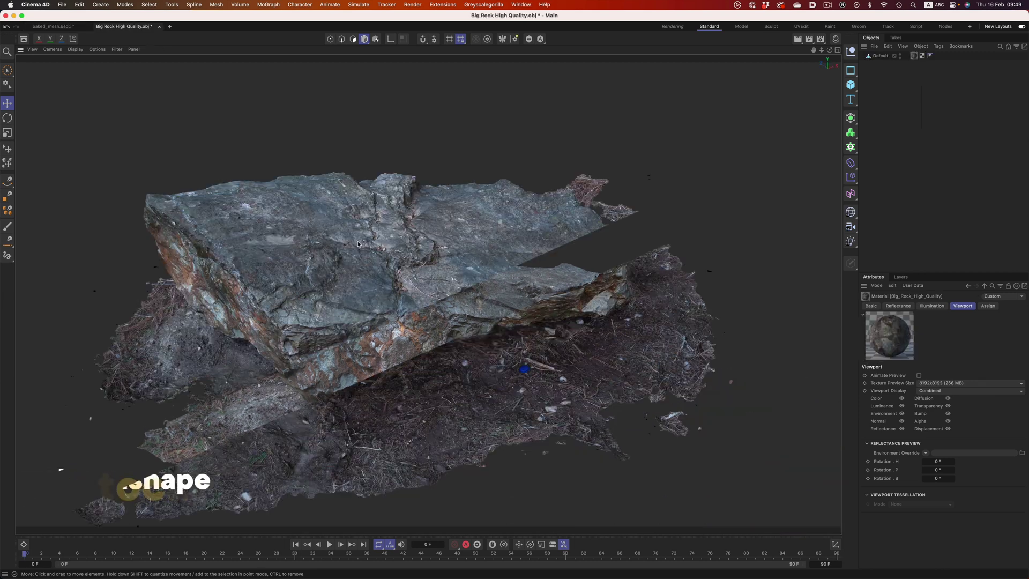
# Step: Orbit the Metashape rock from top-down through angled top views to a low side view
pyautogui.keyDown('alt'); pyautogui.moveTo(358, 244); pyautogui.dragTo(563, 215); pyautogui.keyUp('alt')
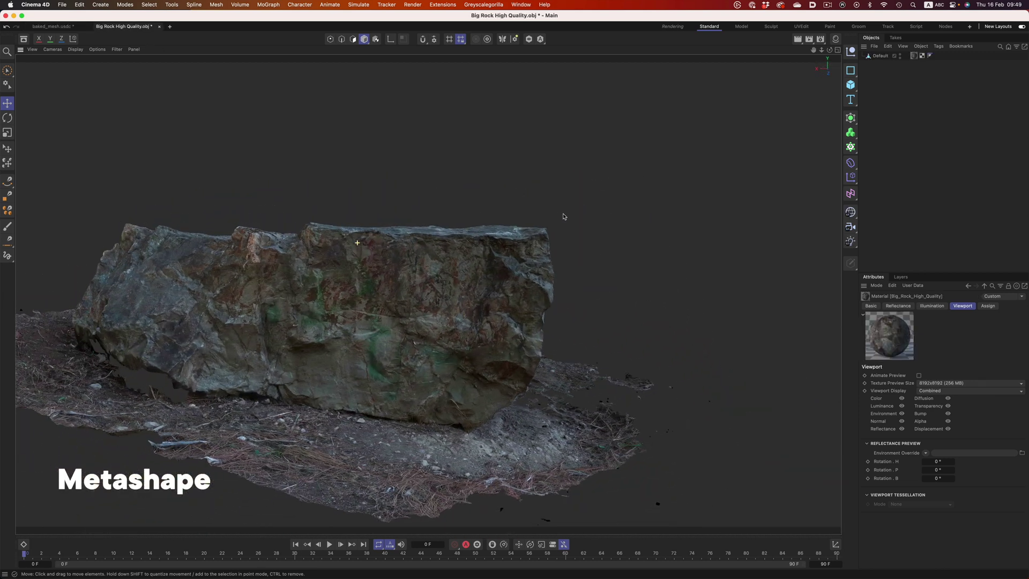
pyautogui.keyDown('alt'); pyautogui.moveTo(276, 239); pyautogui.dragTo(354, 287); pyautogui.keyUp('alt')
pyautogui.keyDown('alt'); pyautogui.moveTo(265, 242); pyautogui.dragTo(480, 260); pyautogui.keyUp('alt')
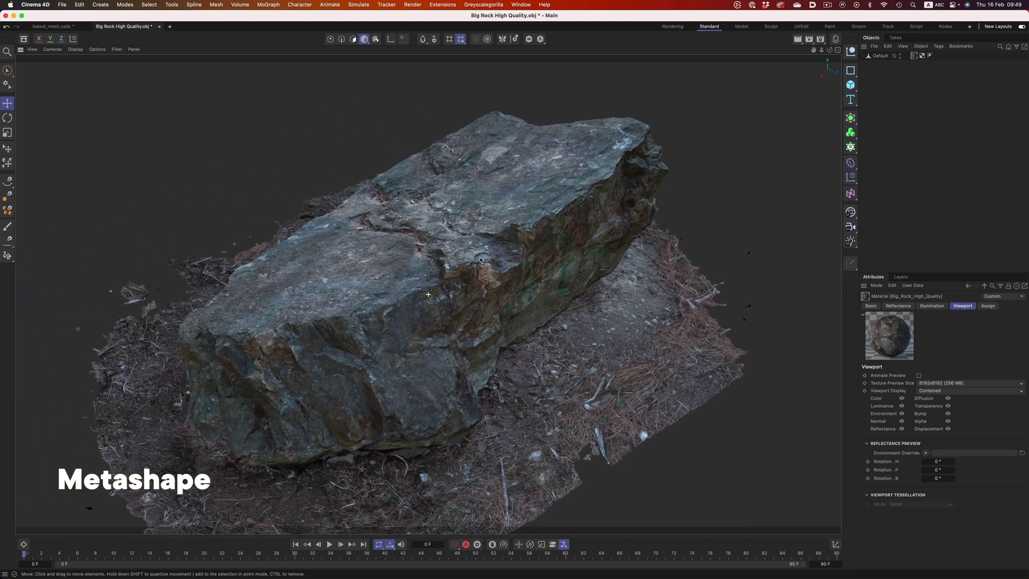
pyautogui.keyDown('alt'); pyautogui.moveTo(388, 250); pyautogui.dragTo(577, 241); pyautogui.keyUp('alt')
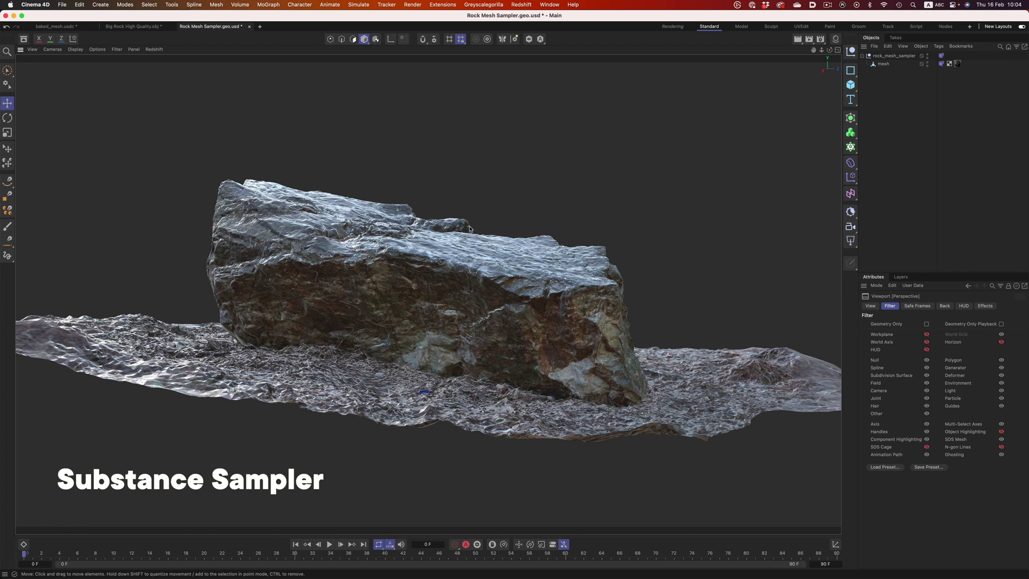
# Step: Orbit around the textured Sampler rock and zoom the view to inspect it
pyautogui.keyDown('alt'); pyautogui.moveTo(281, 216); pyautogui.dragTo(538, 243); pyautogui.keyUp('alt')
pyautogui.scroll(5, 585, 241)
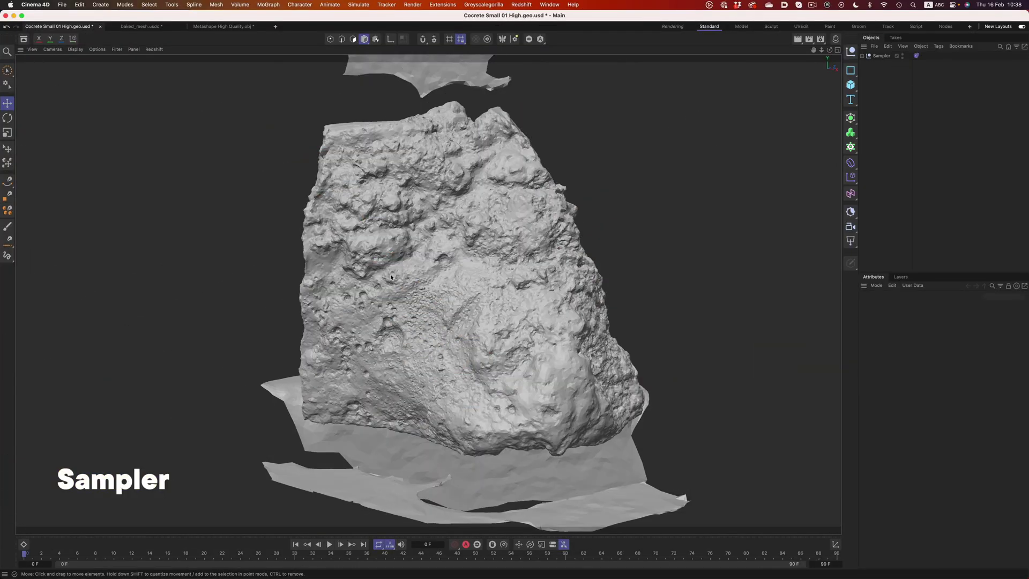
# Step: Orbit the untextured Sampler concrete chunk past its dark face, then zoom out
pyautogui.keyDown('alt'); pyautogui.moveTo(391, 277); pyautogui.dragTo(708, 254); pyautogui.keyUp('alt')
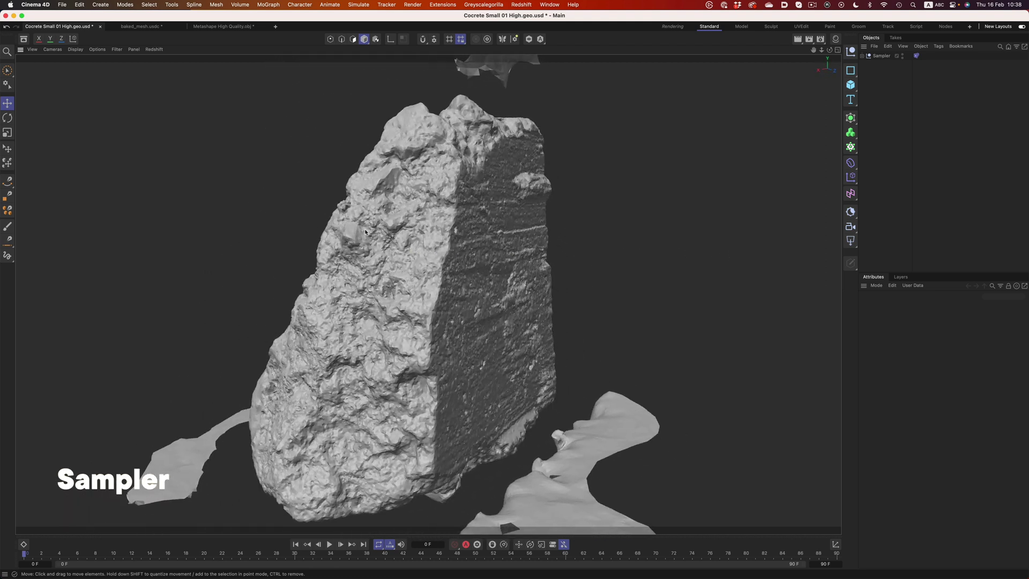
pyautogui.keyDown('alt'); pyautogui.moveTo(365, 232); pyautogui.dragTo(322, 296); pyautogui.keyUp('alt')
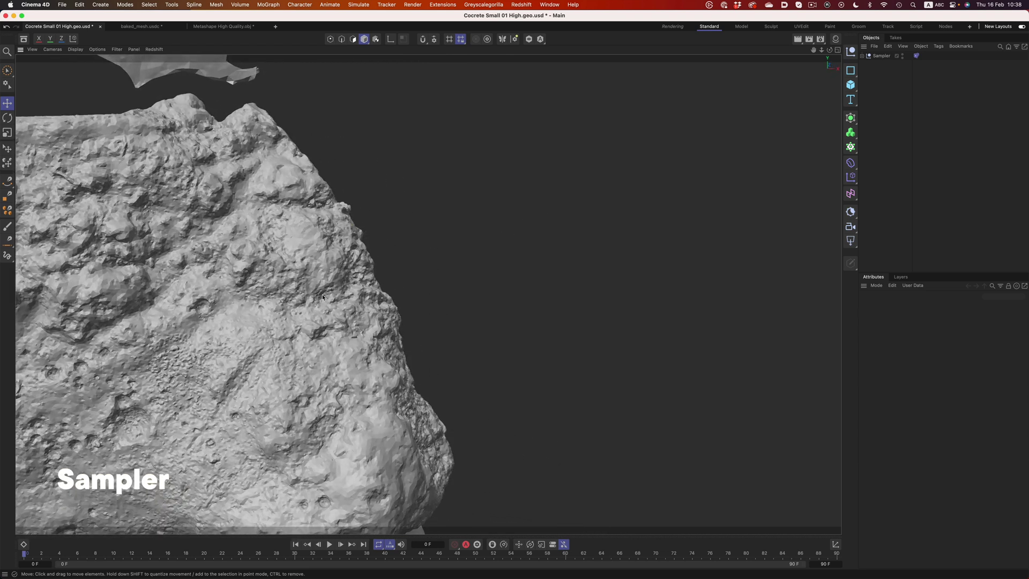
pyautogui.scroll(-5, 322, 296)
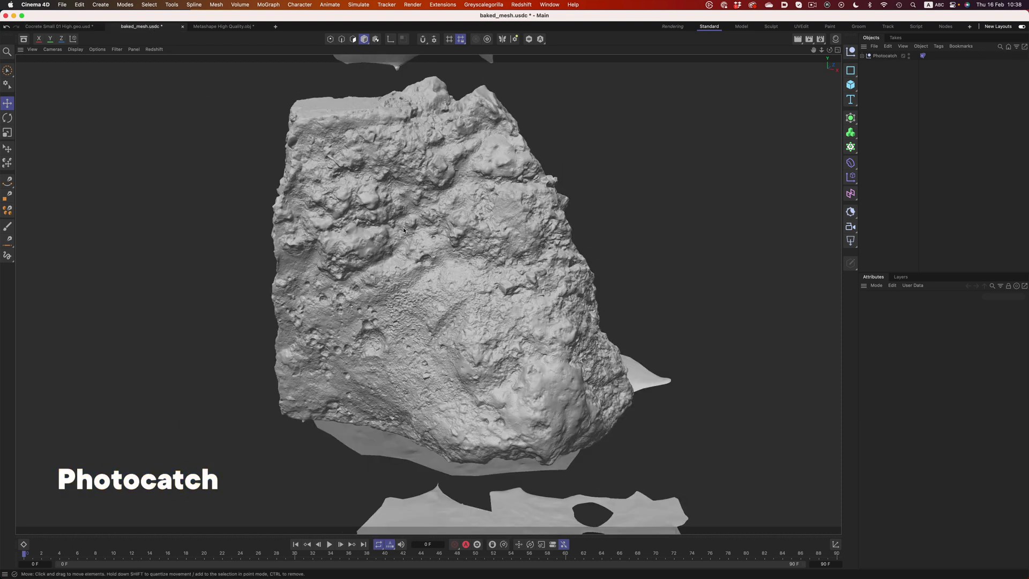
# Step: Turn the Photocatch chunk from its layered flat face to its bumpy side, then zoom out
pyautogui.keyDown('alt'); pyautogui.moveTo(403, 228); pyautogui.dragTo(643, 214); pyautogui.keyUp('alt')
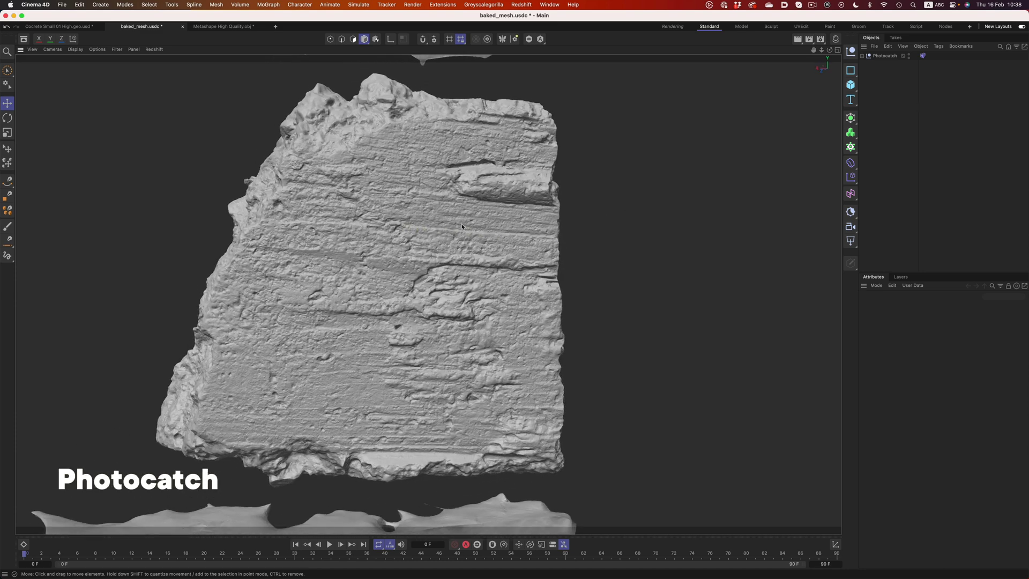
pyautogui.keyDown('alt'); pyautogui.moveTo(319, 225); pyautogui.dragTo(469, 241); pyautogui.keyUp('alt')
pyautogui.scroll(-10, 470, 241)
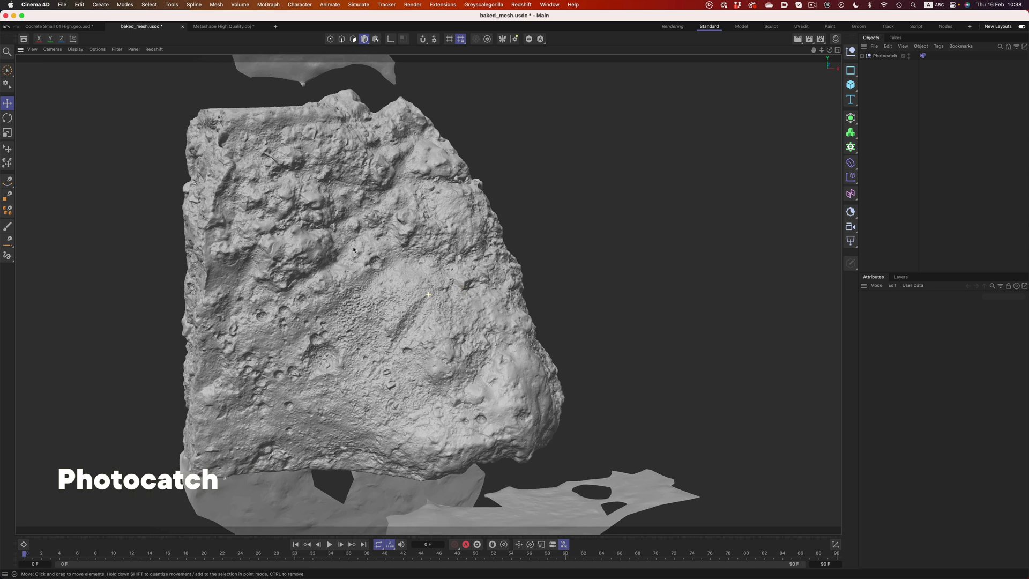
# Step: Switch to Metashape High Quality.obj and orbit the chunk from its left side to its right edge
pyautogui.click(235, 27)
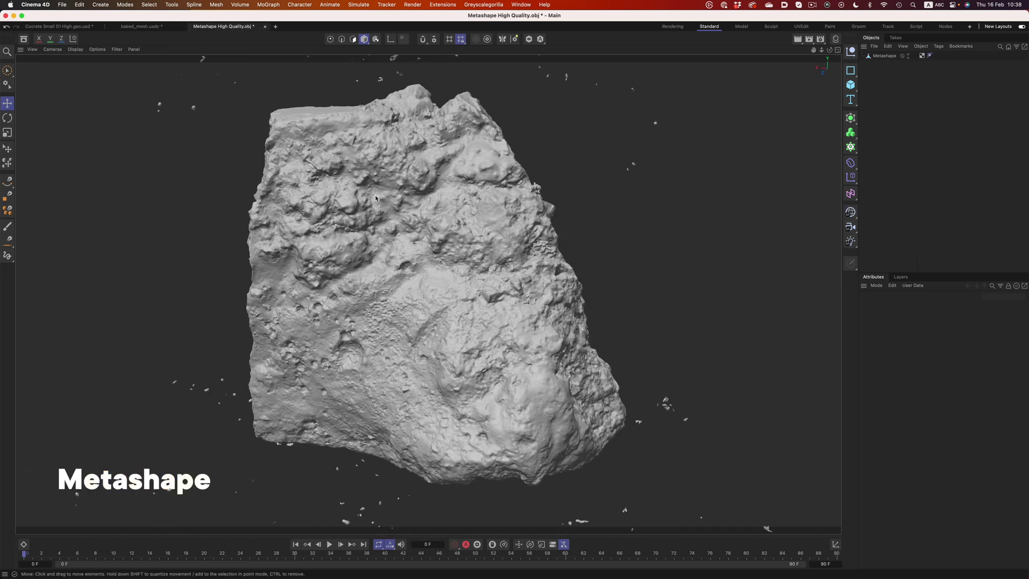
pyautogui.keyDown('alt'); pyautogui.moveTo(376, 198); pyautogui.dragTo(607, 186); pyautogui.keyUp('alt')
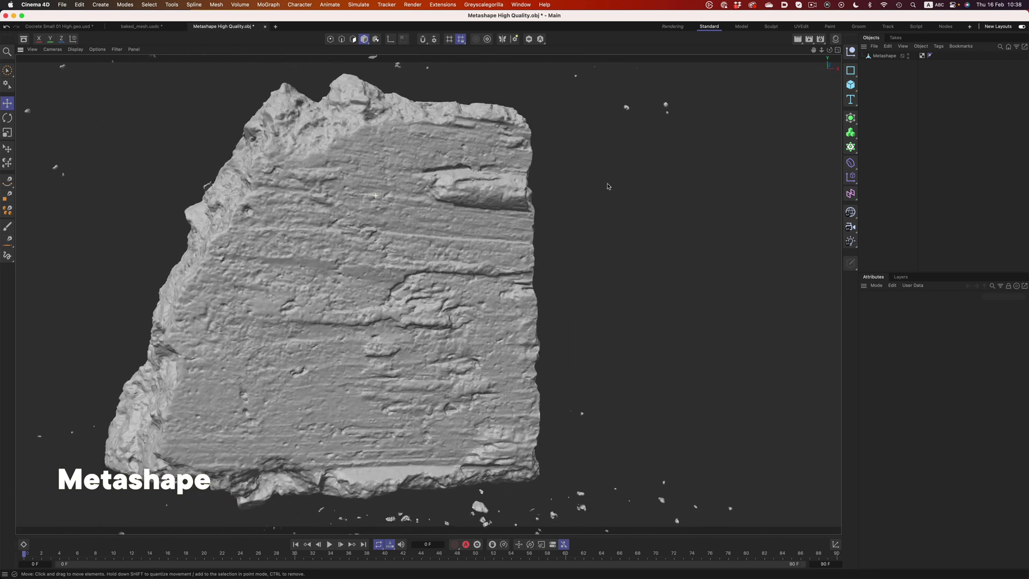
pyautogui.keyDown('alt'); pyautogui.moveTo(287, 211); pyautogui.dragTo(345, 246); pyautogui.keyUp('alt')
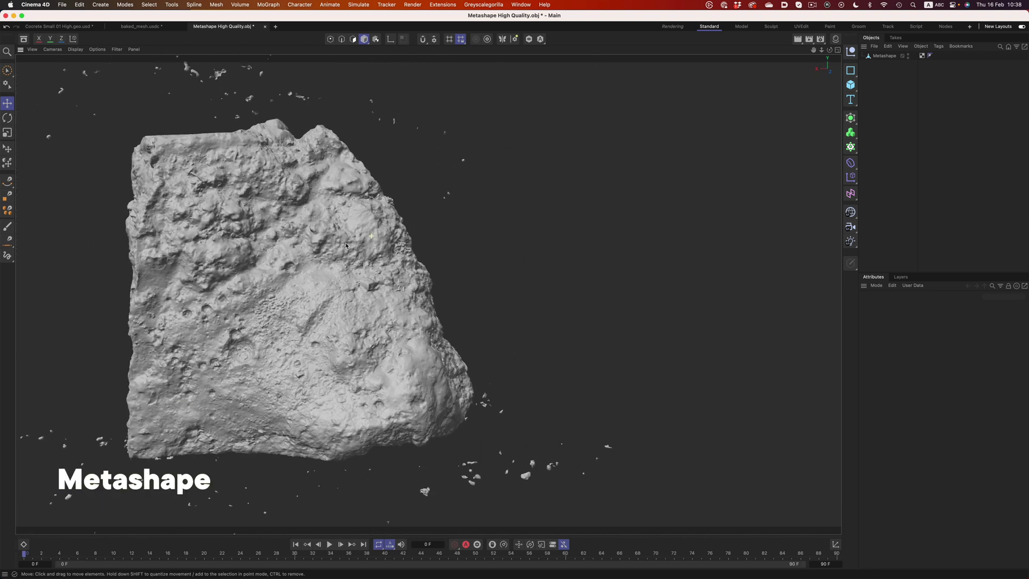
pyautogui.keyDown('alt'); pyautogui.moveTo(297, 267); pyautogui.dragTo(394, 262); pyautogui.keyUp('alt')
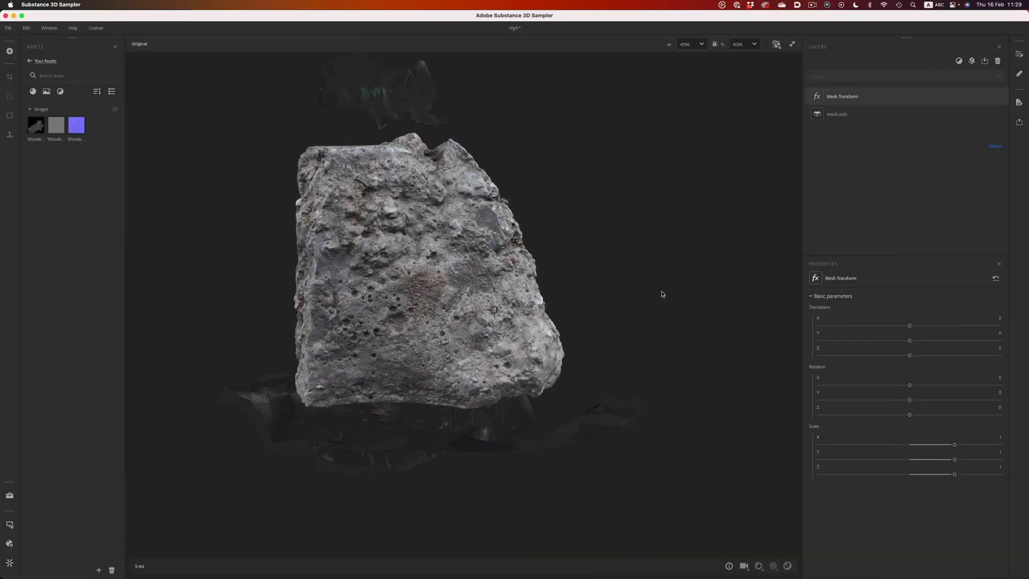
# Step: Orbit the porous concrete chunk in Sampler's 3D view to see another side
pyautogui.moveTo(662, 294); pyautogui.dragTo(548, 317)
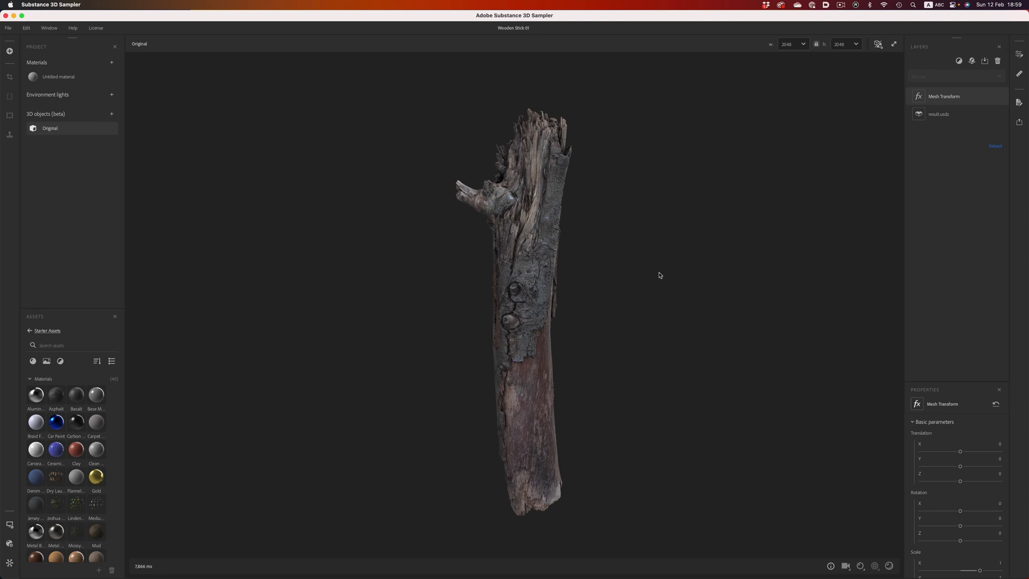
# Step: Rotate Wooden Stick 01 around its axis until the branch faces right and the reddish side shows
pyautogui.moveTo(492, 276); pyautogui.dragTo(427, 270)
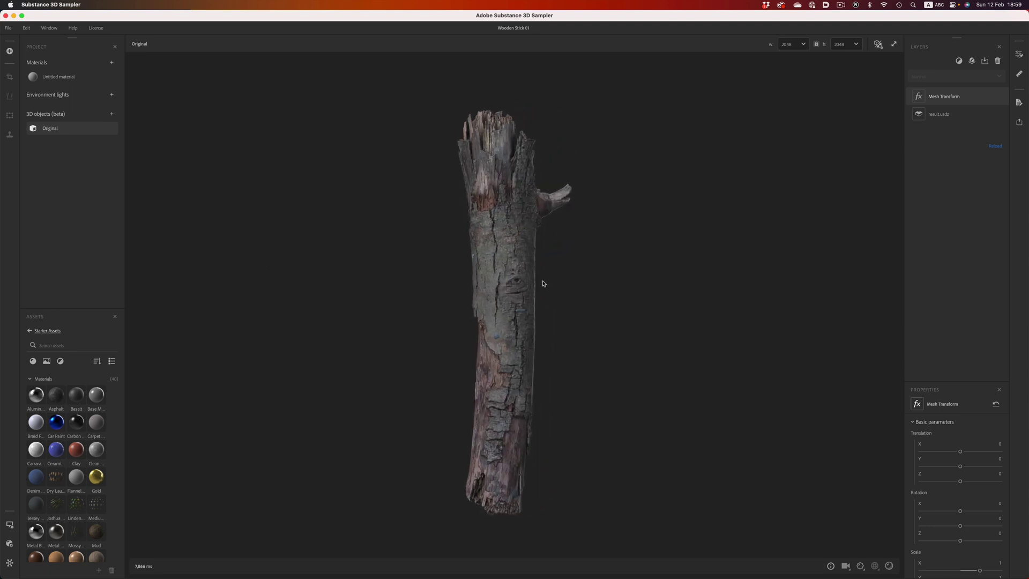
pyautogui.moveTo(615, 285); pyautogui.dragTo(417, 282)
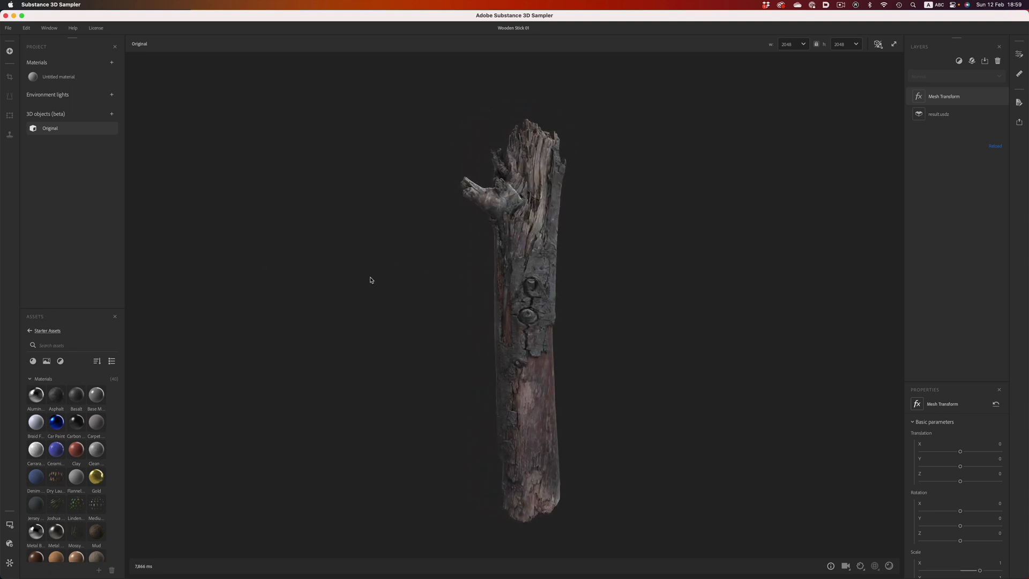
pyautogui.moveTo(661, 284); pyautogui.dragTo(80, 271)
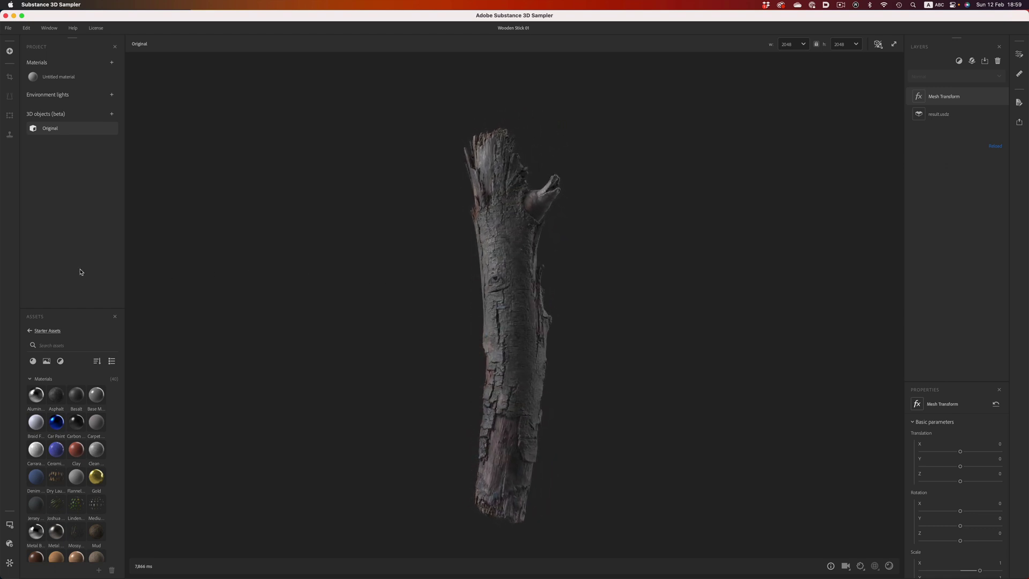
pyautogui.moveTo(669, 268); pyautogui.dragTo(323, 272)
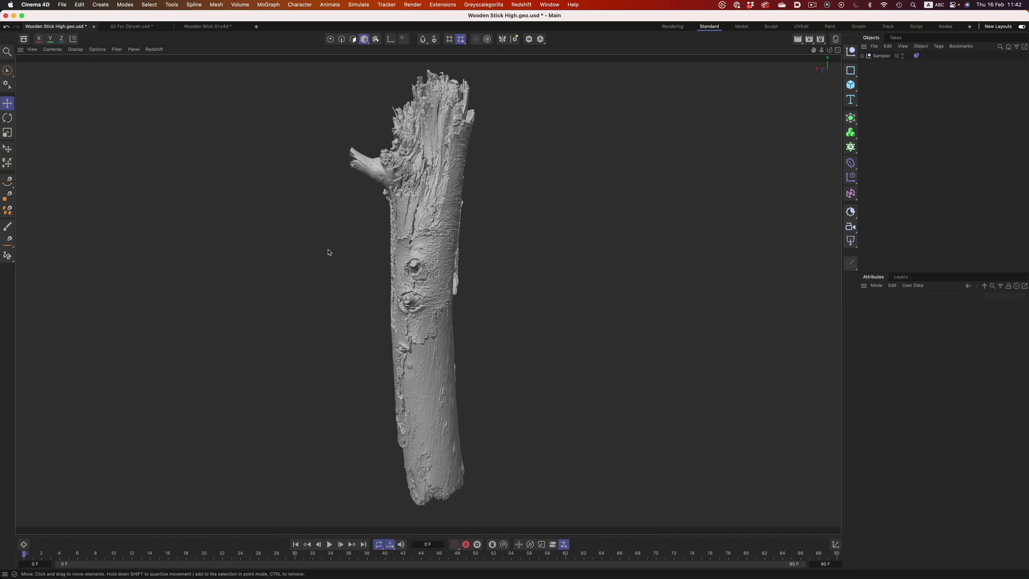
# Step: Orbit the untextured Sampler stick mesh to bring its side branch and knots into view
pyautogui.moveTo(399, 224)
pyautogui.keyDown('alt'); pyautogui.mouseDown()
pyautogui.moveTo(774, 223)
pyautogui.moveTo(739, 253)
pyautogui.moveTo(748, 230)
pyautogui.moveTo(791, 218)
pyautogui.mouseUp(); pyautogui.keyUp('alt')
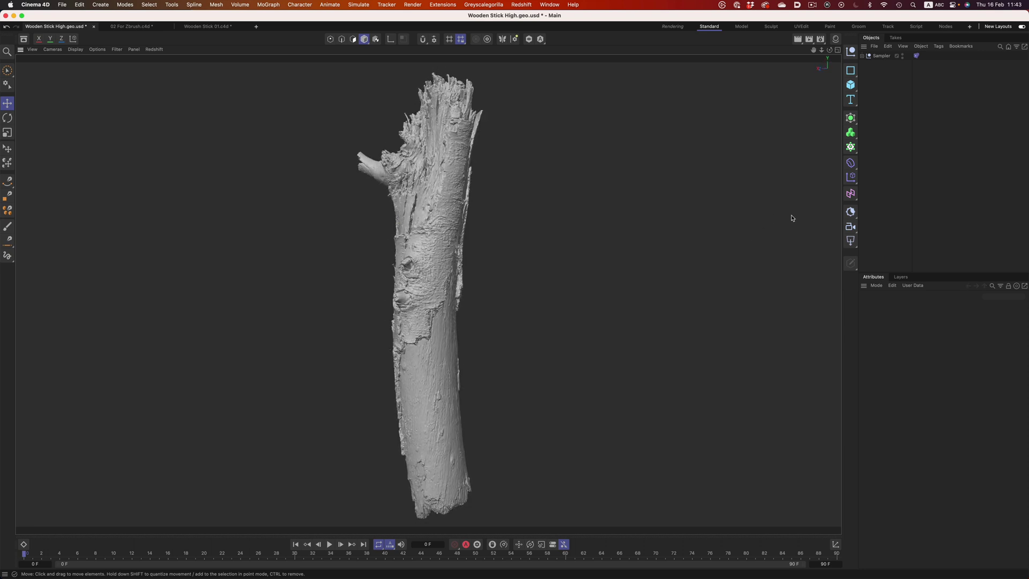
pyautogui.keyDown('alt'); pyautogui.moveTo(446, 229); pyautogui.dragTo(463, 236); pyautogui.keyUp('alt')
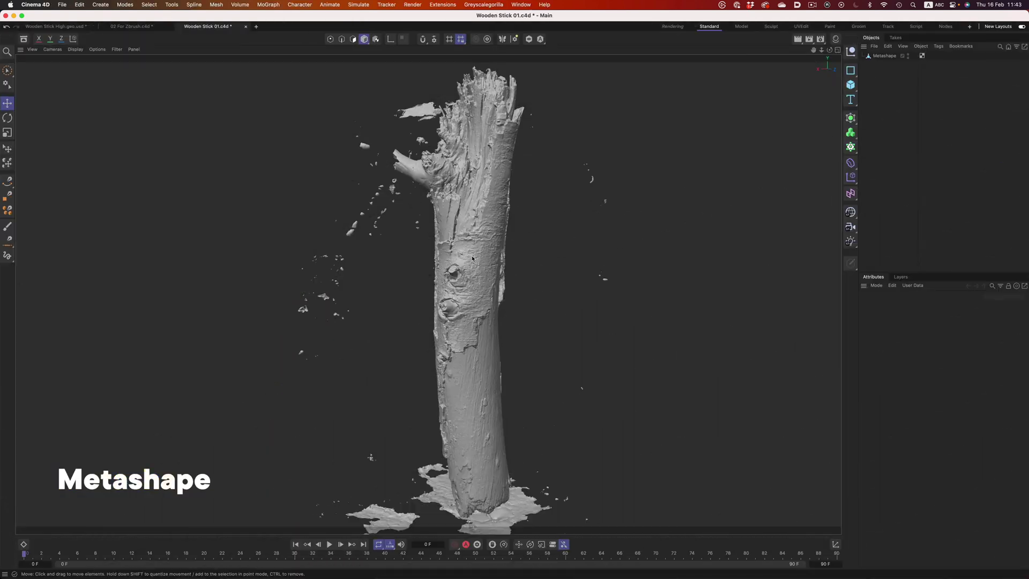
# Step: Orbit the stick in the 3D view to show another side beside the Roughness map
pyautogui.keyDown('alt'); pyautogui.moveTo(472, 259); pyautogui.dragTo(517, 258); pyautogui.keyUp('alt')
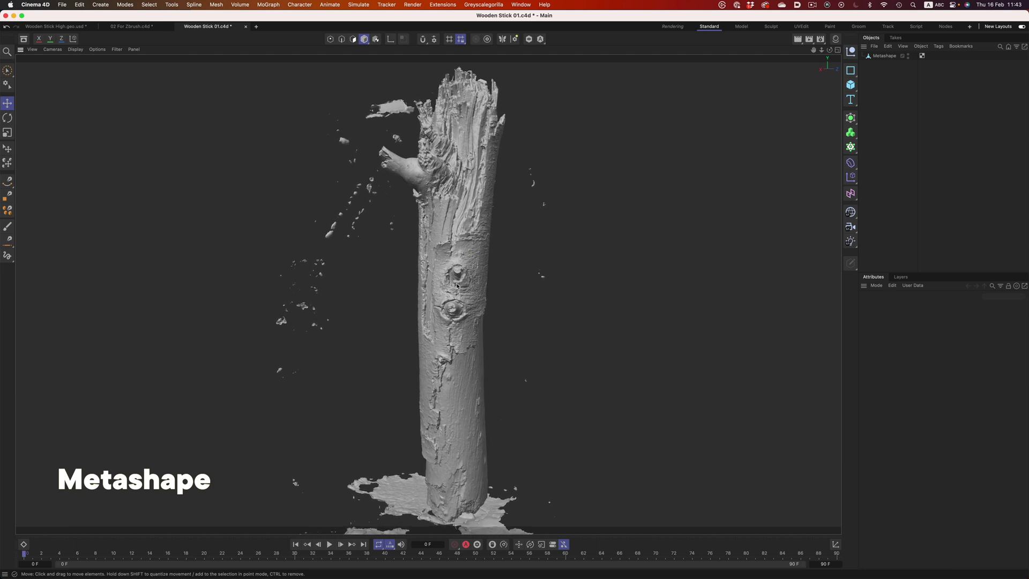
pyautogui.keyDown('alt'); pyautogui.moveTo(457, 286); pyautogui.dragTo(416, 300); pyautogui.keyUp('alt')
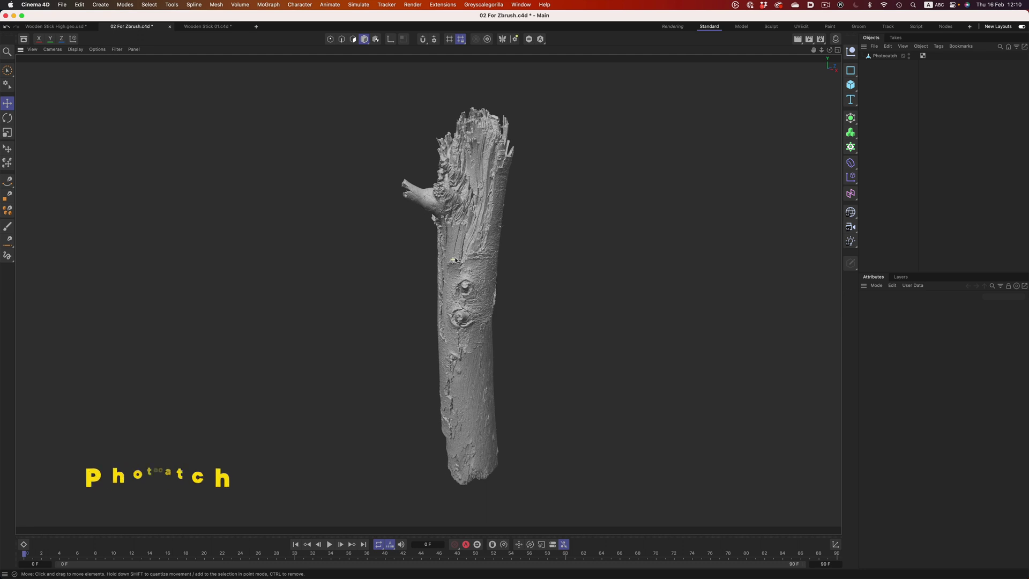
pyautogui.keyDown('alt'); pyautogui.moveTo(453, 260); pyautogui.dragTo(611, 276); pyautogui.keyUp('alt')
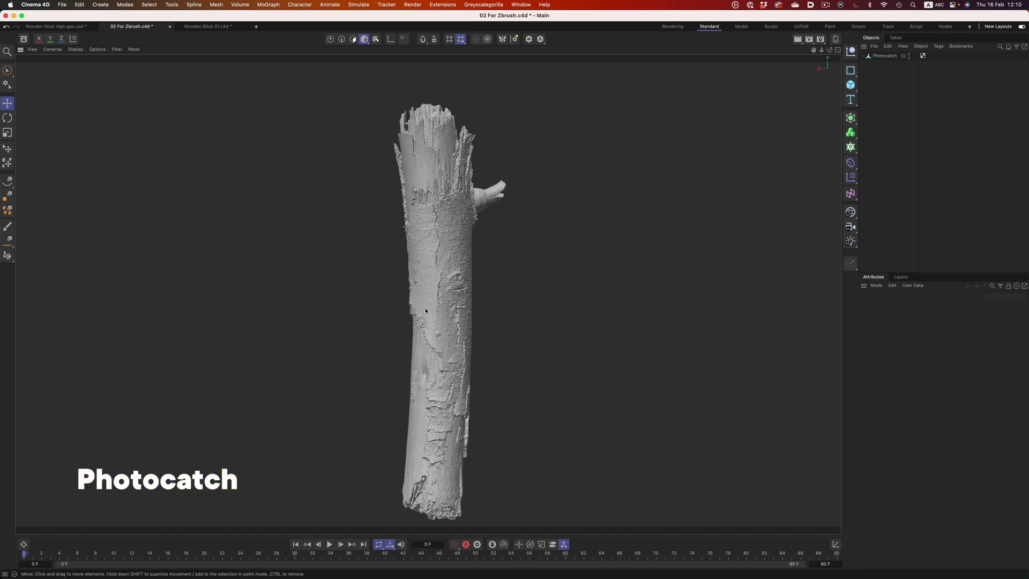
pyautogui.keyDown('alt'); pyautogui.moveTo(426, 310); pyautogui.dragTo(252, 267); pyautogui.keyUp('alt')
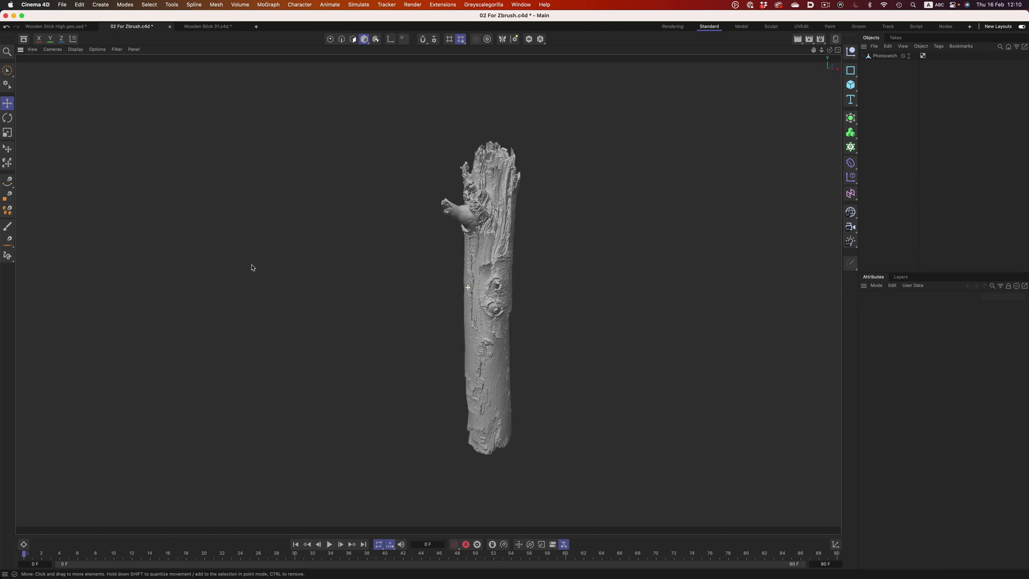
pyautogui.click(214, 25)
pyautogui.keyDown('alt'); pyautogui.moveTo(536, 279); pyautogui.dragTo(605, 301); pyautogui.keyUp('alt')
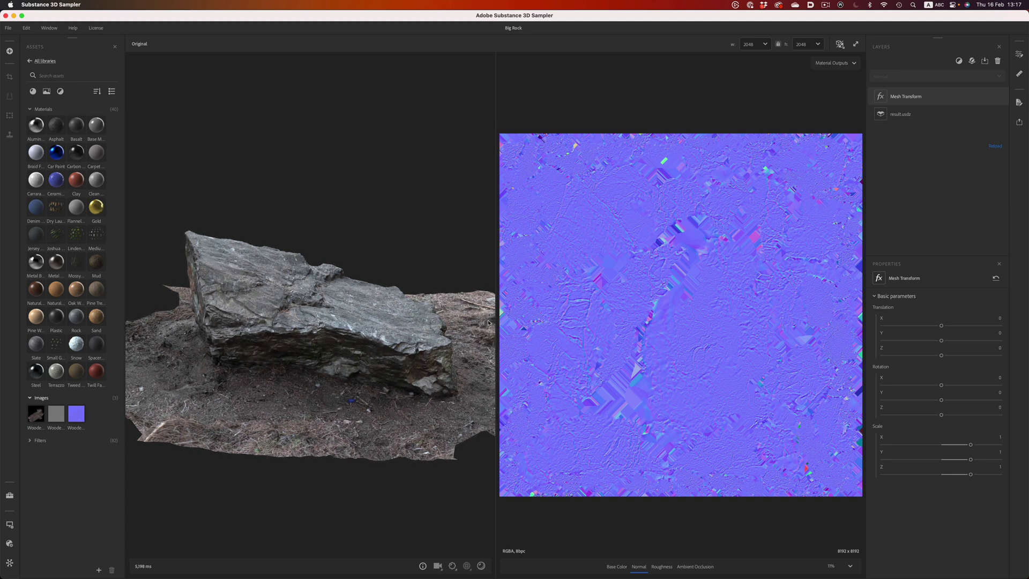
# Step: Orbit closer to the Big Rock scan to view its end face
pyautogui.moveTo(394, 310); pyautogui.dragTo(96, 301)
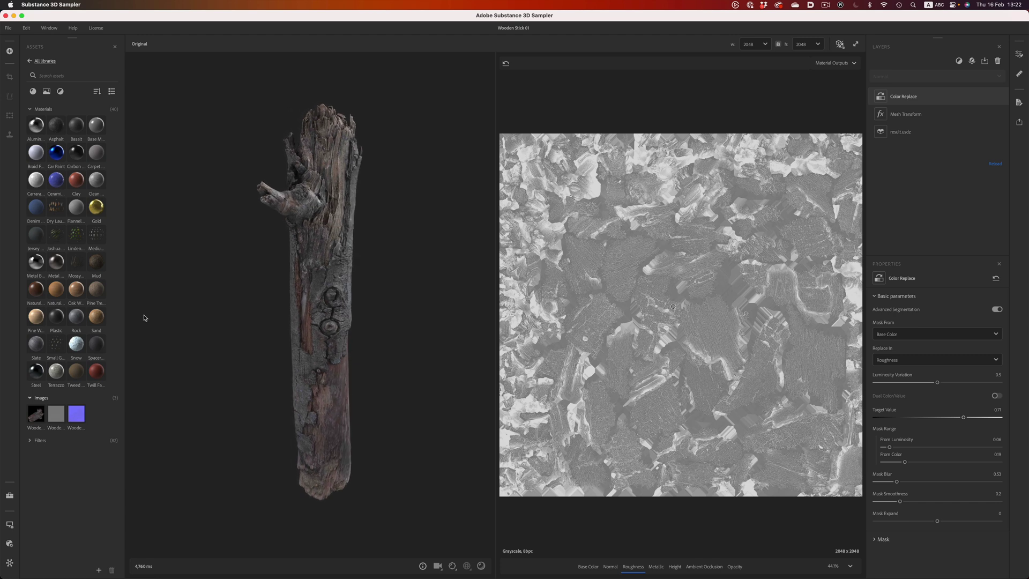
# Step: Zoom and rotate Wooden Stick 01 to see its bark and knots, then tilt and relight the Big Rock
pyautogui.moveTo(235, 331)
pyautogui.mouseDown()
pyautogui.moveTo(187, 333)
pyautogui.moveTo(346, 339)
pyautogui.mouseUp()
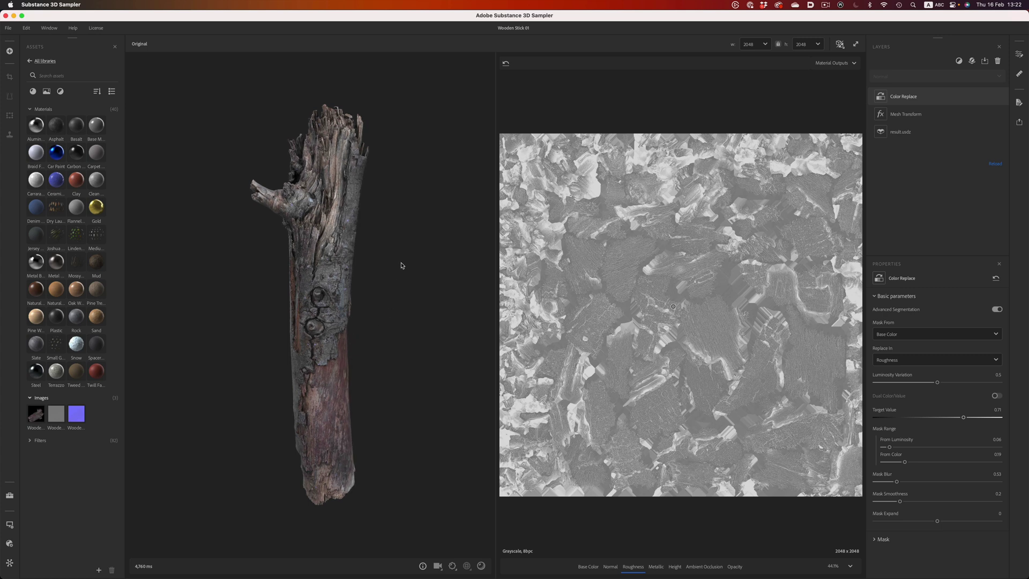
pyautogui.scroll(3, 401, 265)
pyautogui.moveTo(425, 266); pyautogui.dragTo(669, 260)
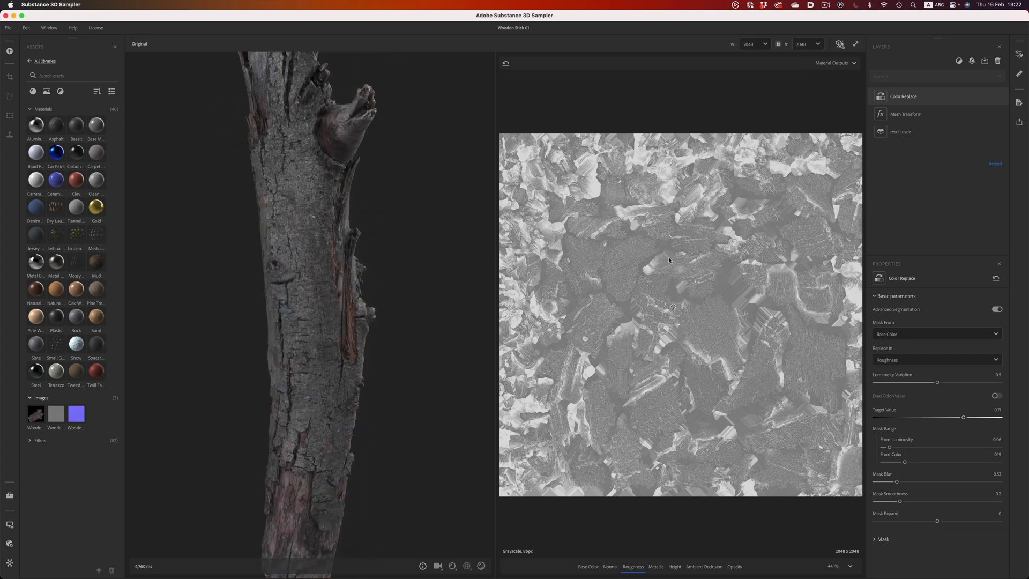
pyautogui.moveTo(489, 257); pyautogui.dragTo(567, 219)
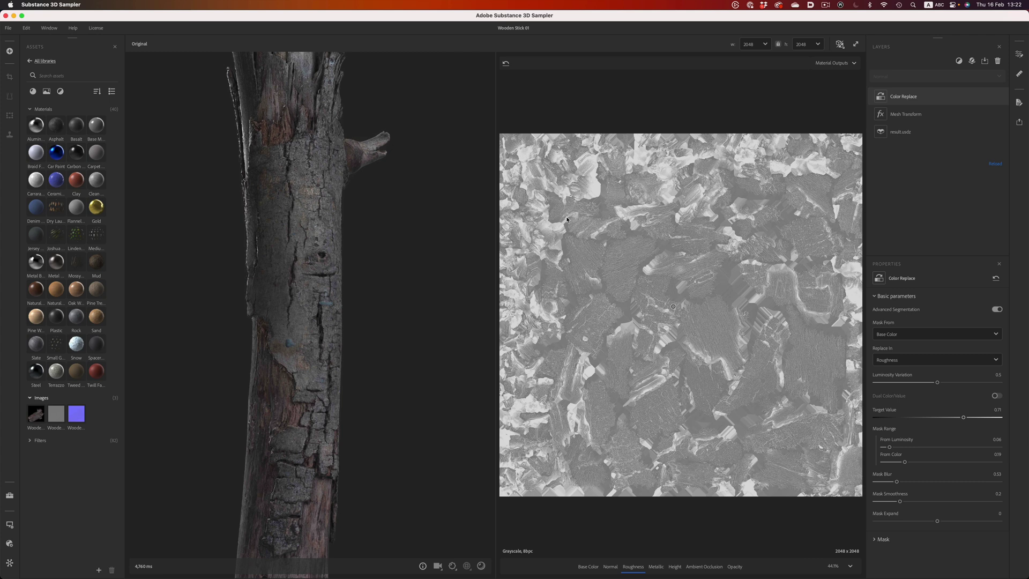
pyautogui.moveTo(377, 218); pyautogui.dragTo(480, 236)
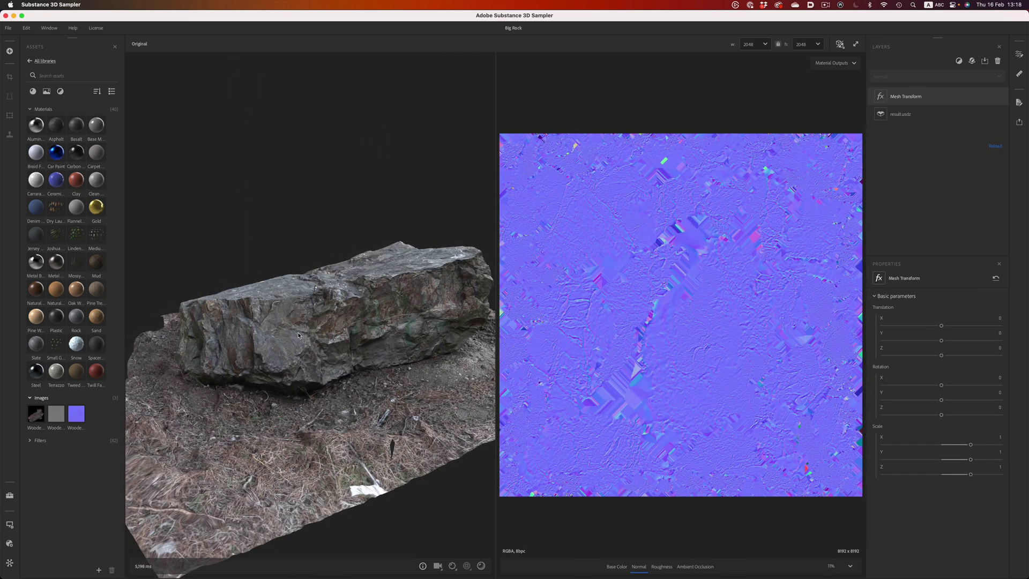
pyautogui.moveTo(298, 335); pyautogui.dragTo(389, 362)
pyautogui.keyDown('shift'); pyautogui.moveTo(388, 362); pyautogui.dragTo(467, 335, button='right'); pyautogui.keyUp('shift')
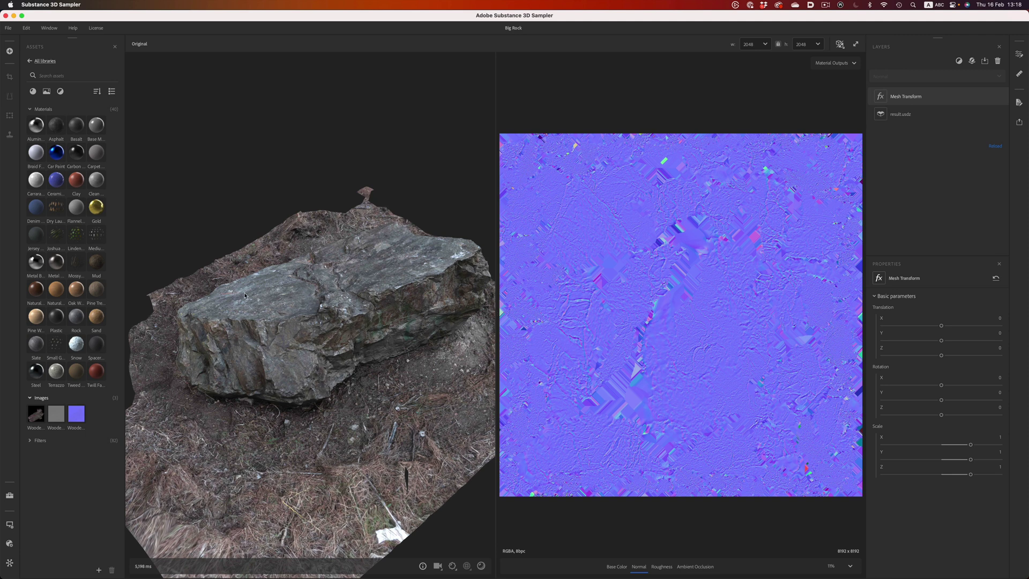
# Step: Orbit the Big Rock to a new angle and swing the lighting onto its top and front faces
pyautogui.moveTo(246, 295); pyautogui.dragTo(502, 345)
pyautogui.keyDown('shift'); pyautogui.moveTo(313, 382); pyautogui.dragTo(326, 380); pyautogui.keyUp('shift')
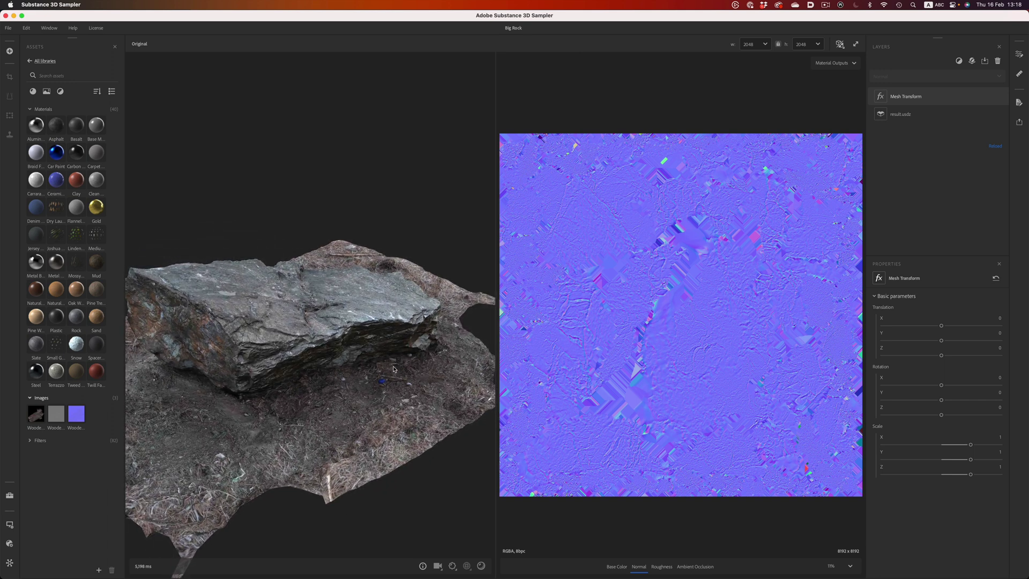
pyautogui.keyDown('shift'); pyautogui.moveTo(393, 368); pyautogui.dragTo(444, 358); pyautogui.keyUp('shift')
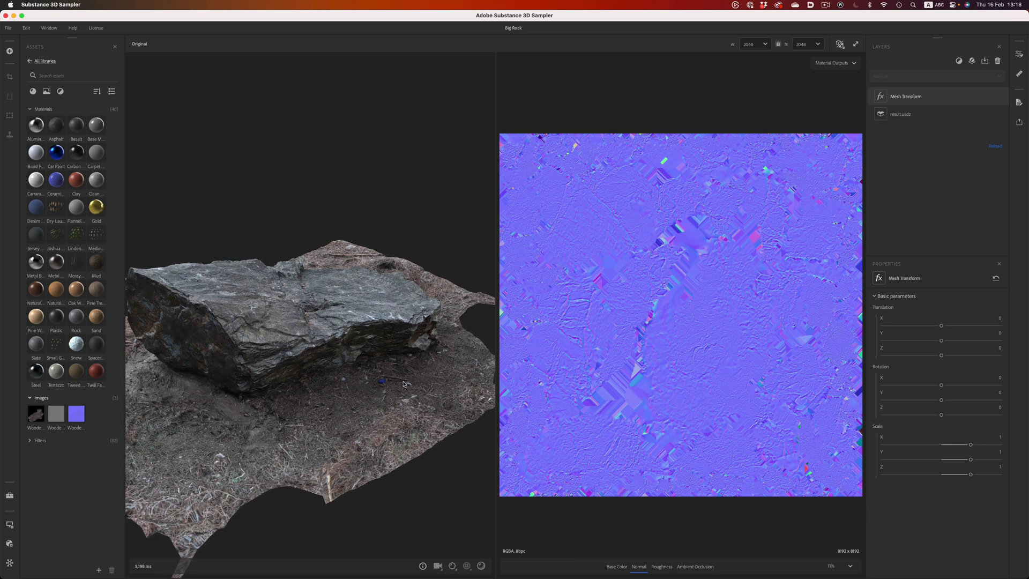